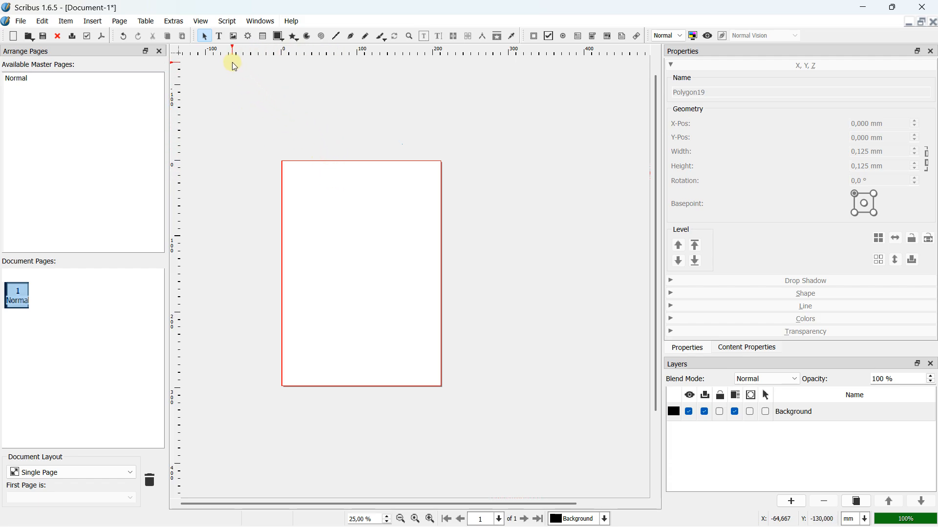
Step: Insert a text frame near the page's upper-left corner and widen it to about 124 mm by 35 mm
left_click(219, 38)
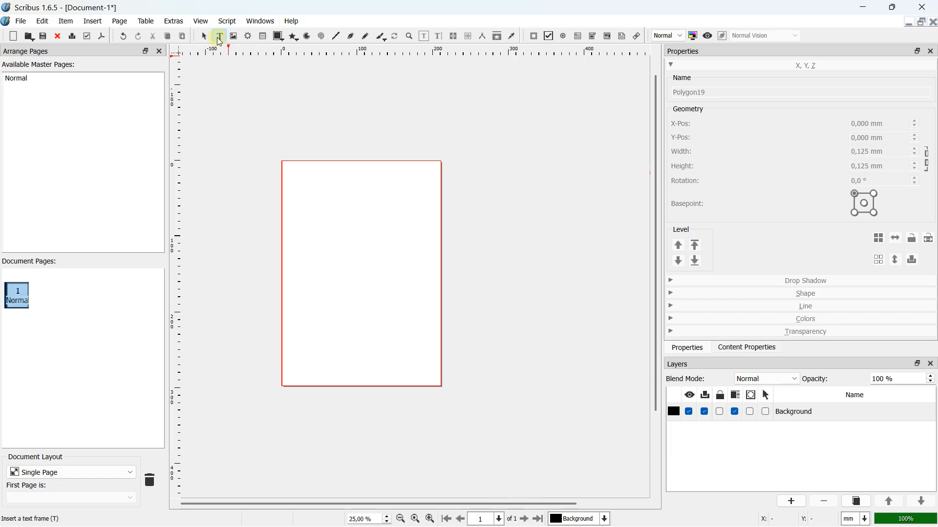
scroll(326, 199, "up", 1)
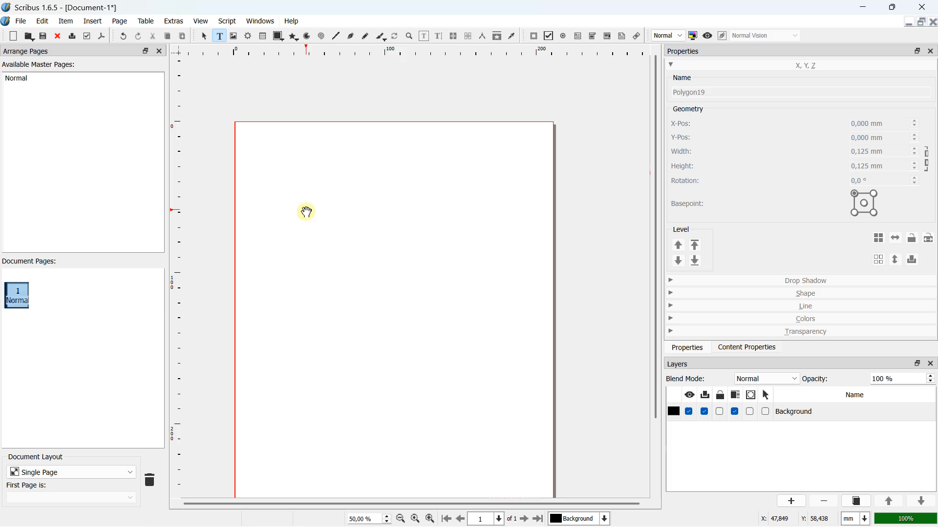
scroll(304, 198, "down", 1)
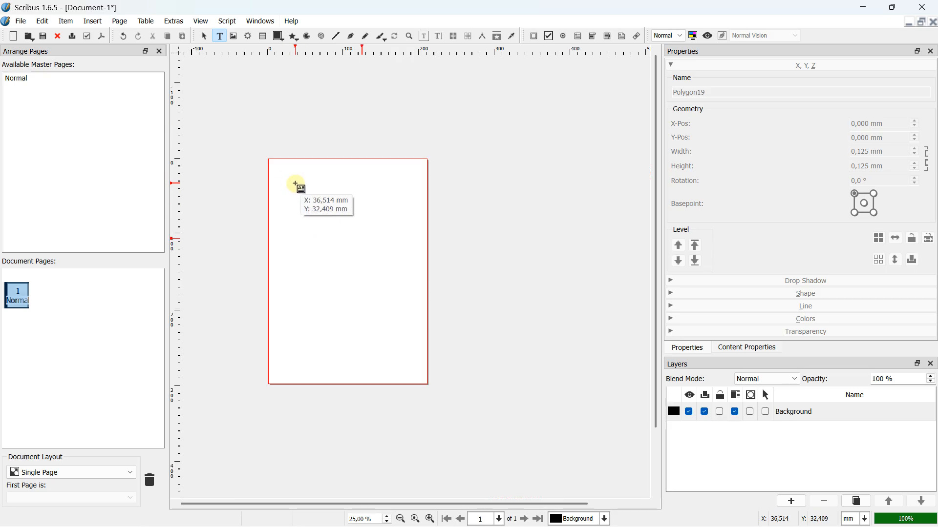
left_click(296, 182)
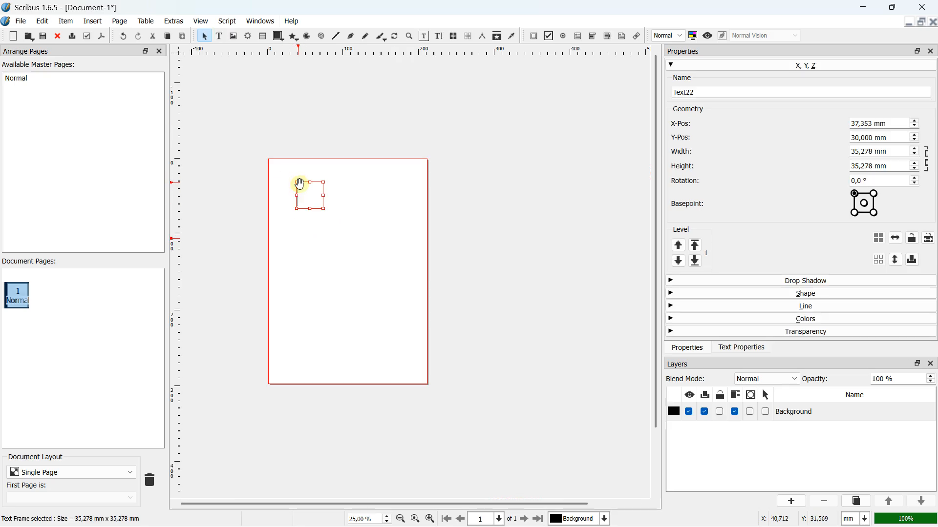
scroll(298, 184, "up", 2)
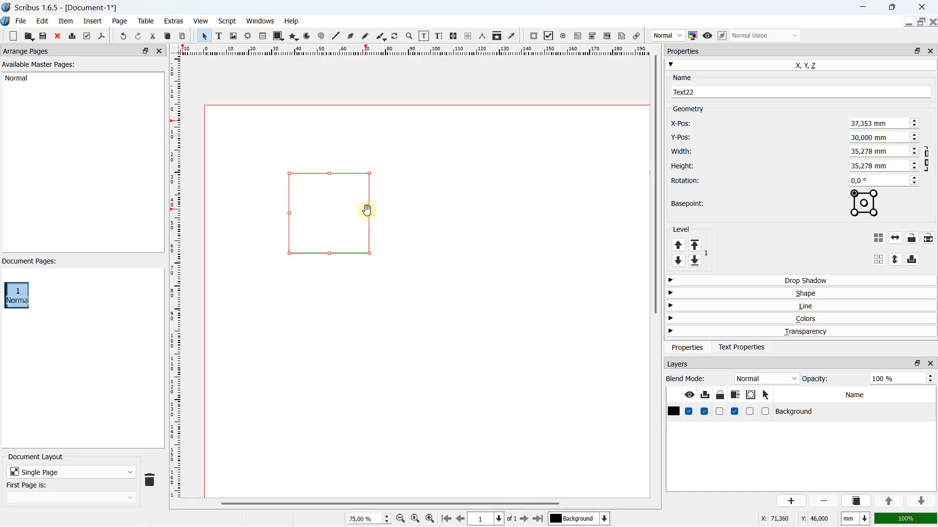
left_click_drag(369, 213, 571, 213)
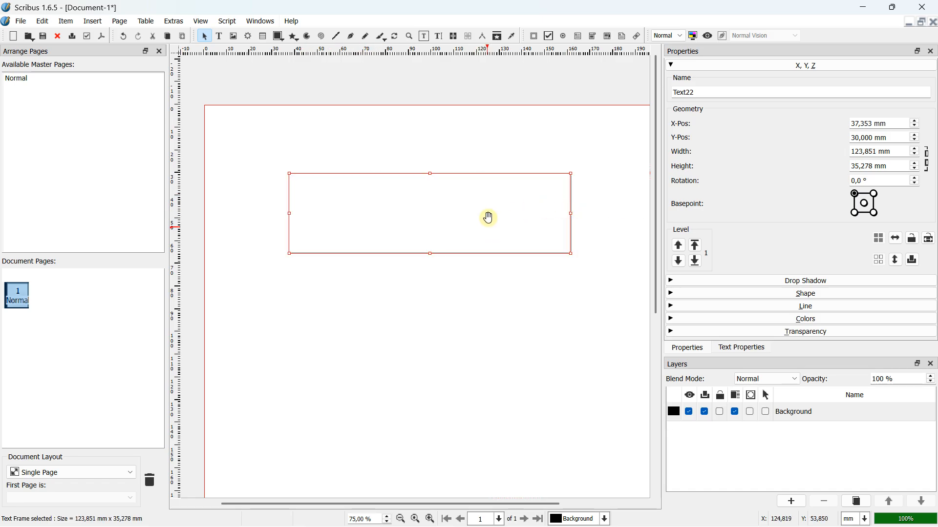
Step: Enter the text "TITLE CONTENT" in the text frame and leave content editing
double_click(311, 181)
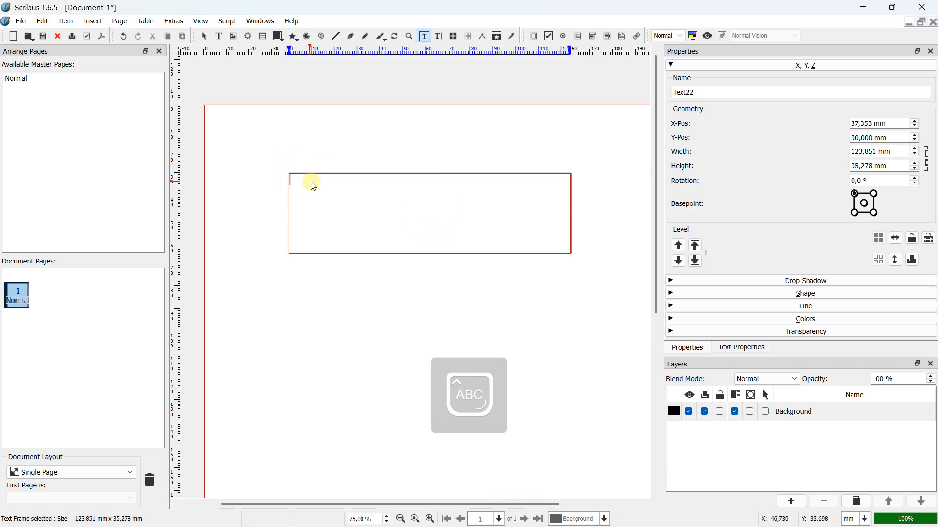
type("TITLE")
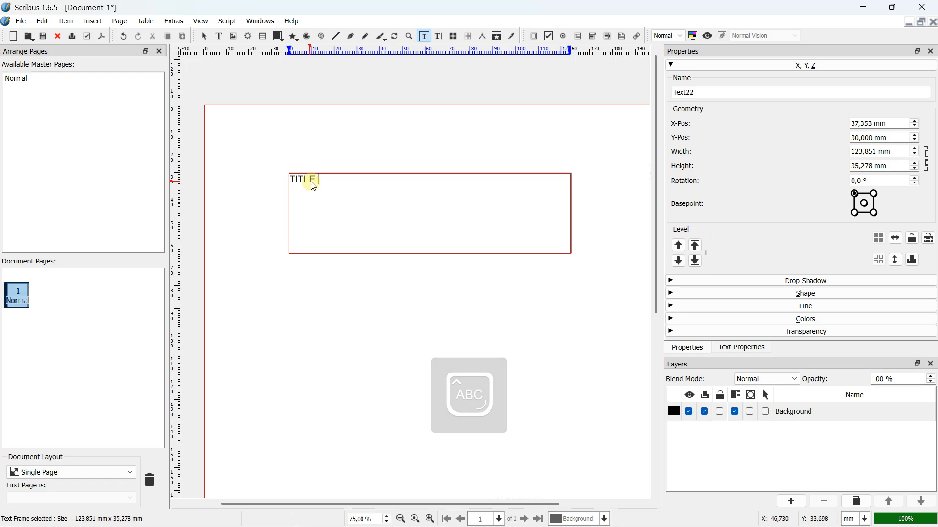
type(" CONTENT")
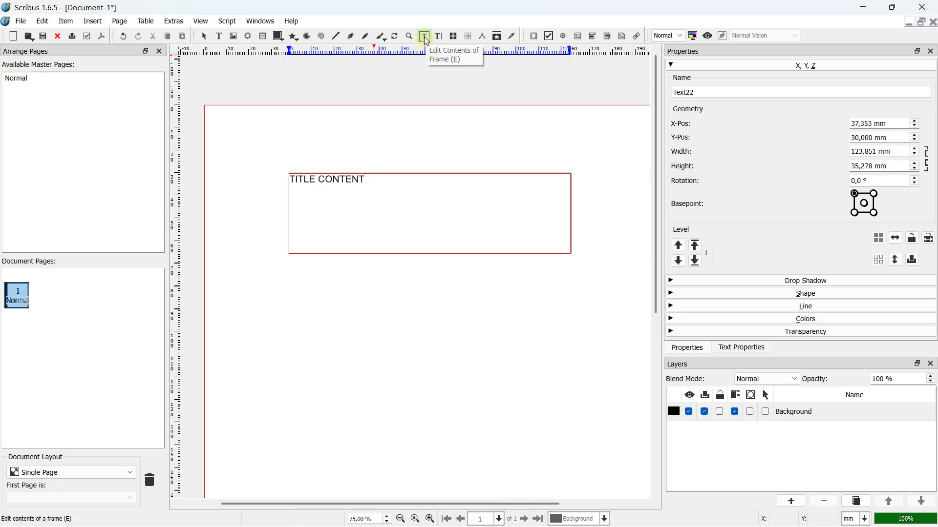
left_click(378, 160)
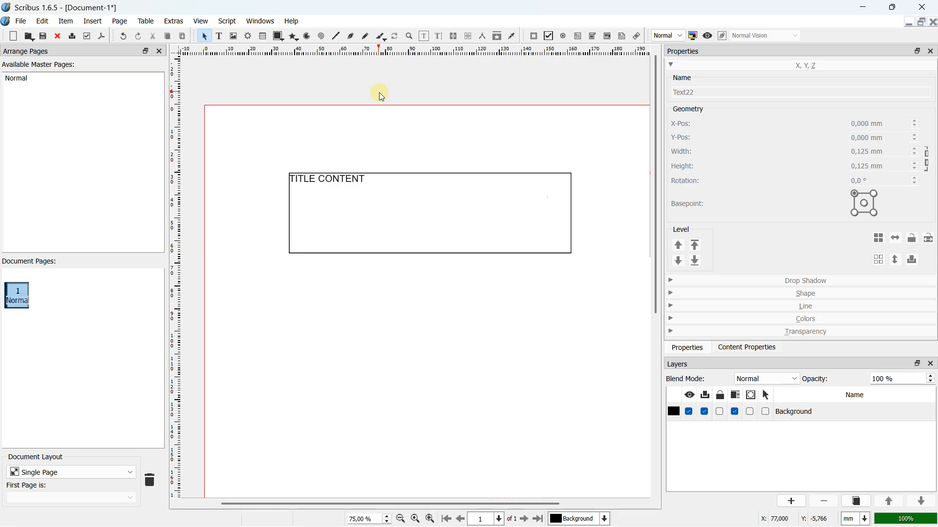
Step: Switch the title text frame repeatedly in and out of content editing mode
left_click(385, 192)
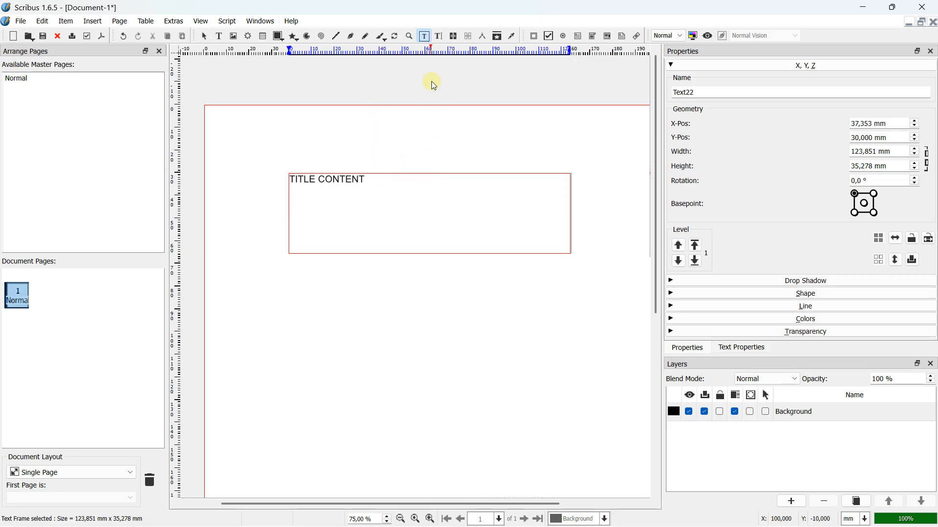
left_click(424, 36)
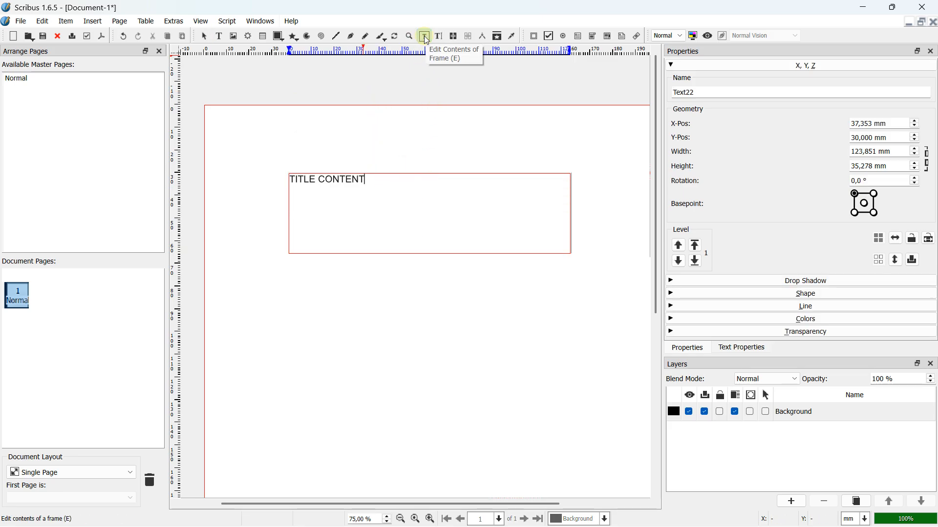
left_click(392, 102)
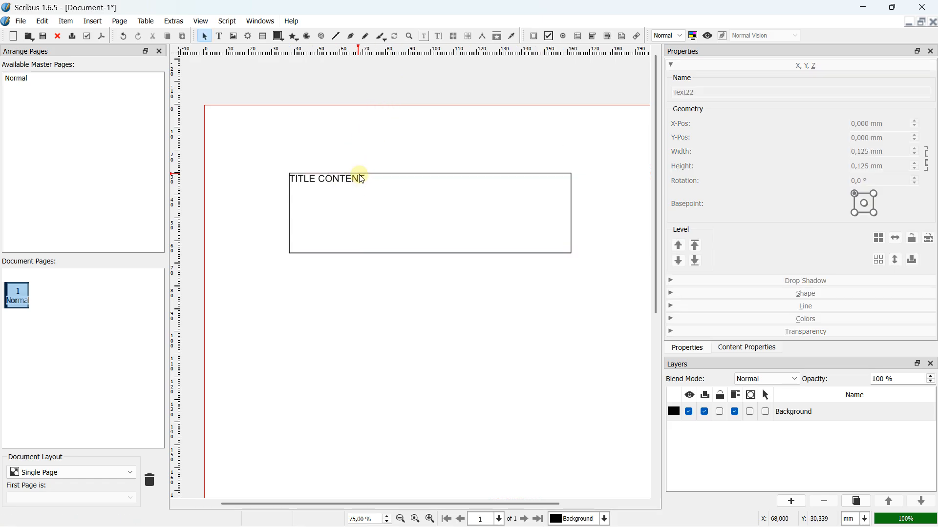
left_click(360, 177)
left_click(426, 36)
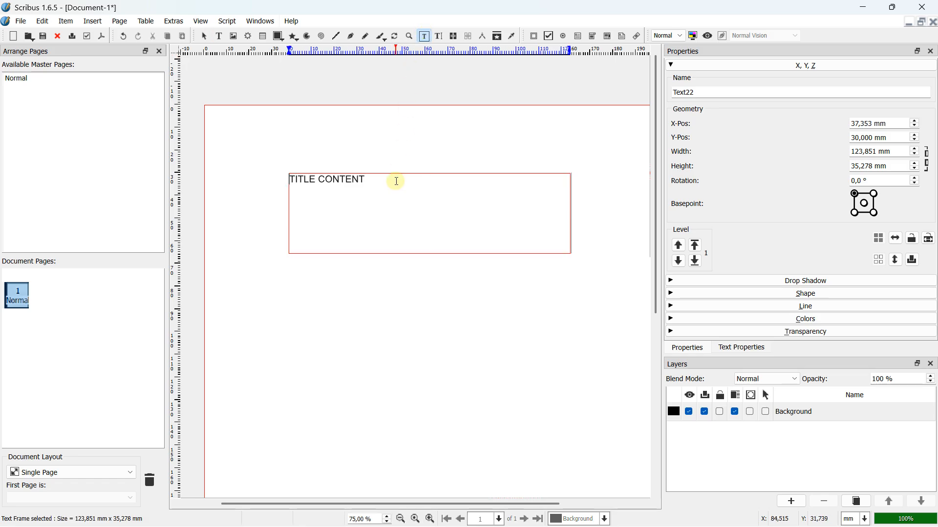
left_click(390, 128)
left_click(367, 182)
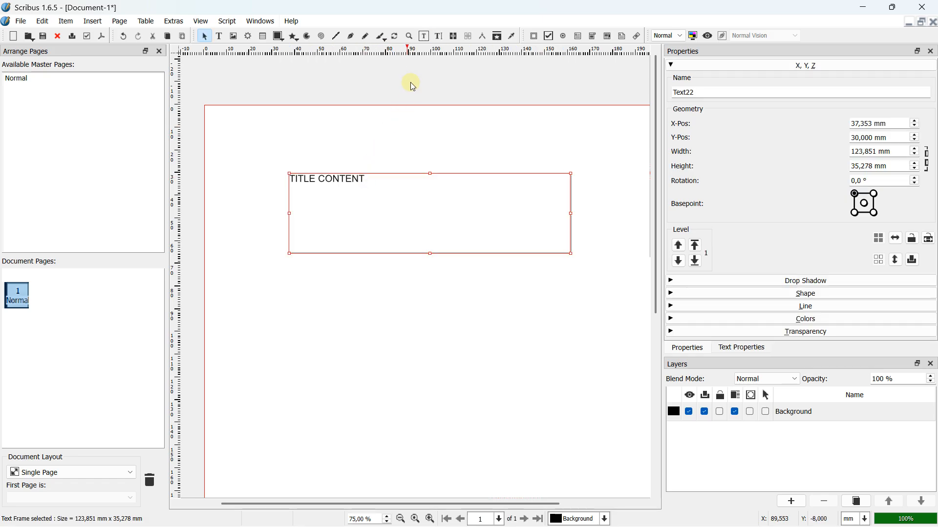
left_click(424, 36)
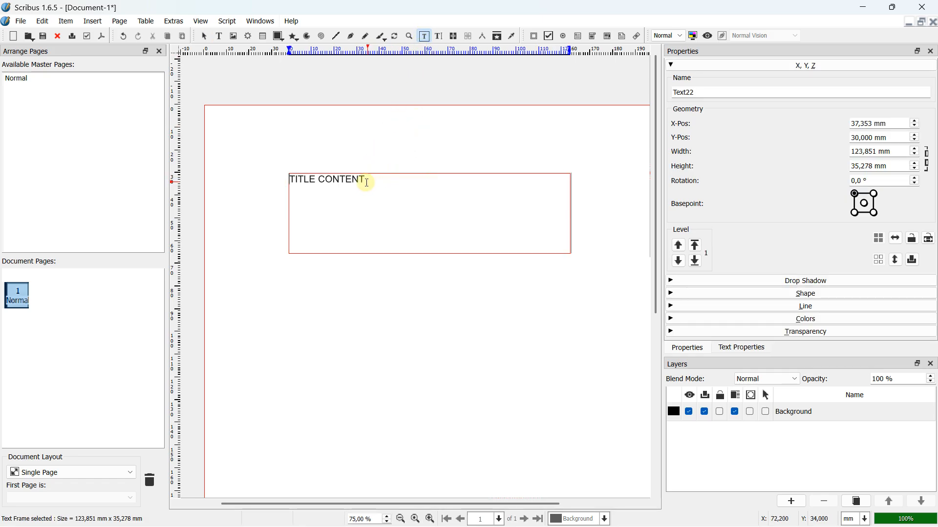
left_click(330, 142)
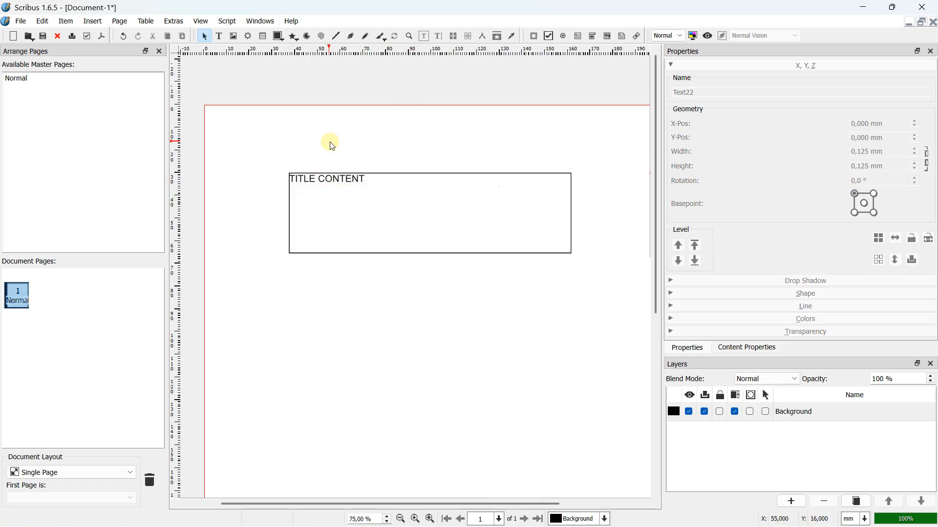
Step: Check for the selected title frame that the Properties and Content Properties windows are enabled
left_click(392, 183)
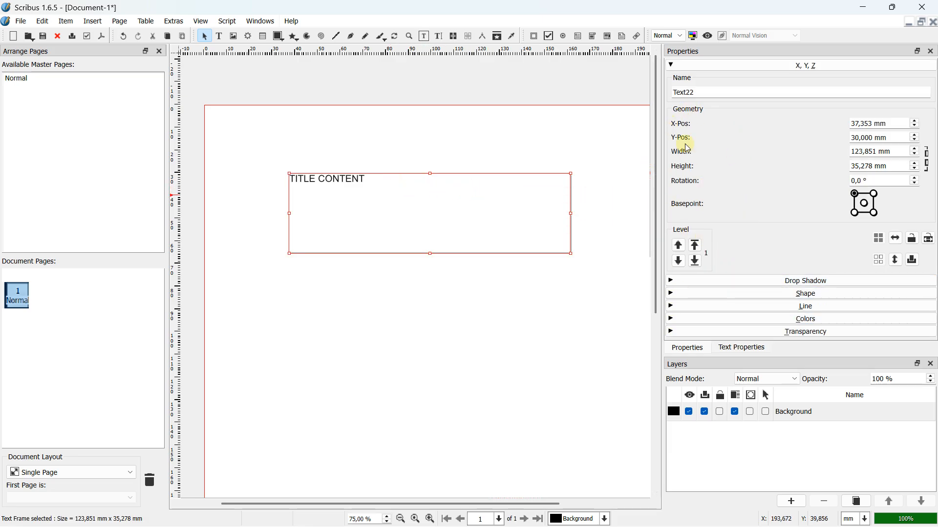
left_click(254, 21)
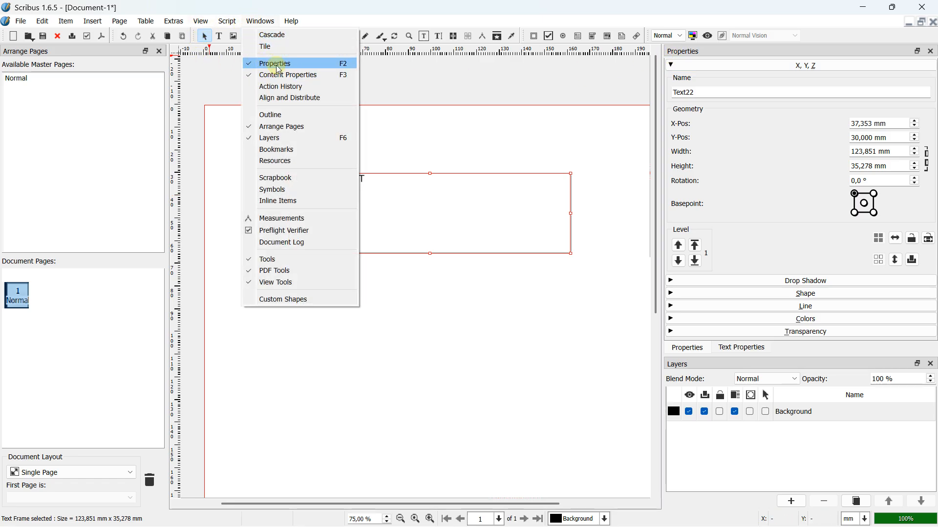
left_click(699, 349)
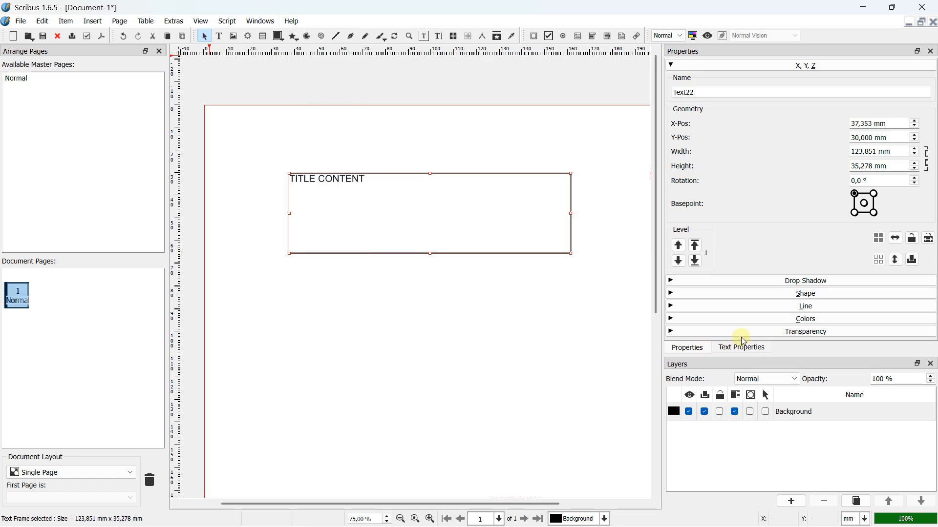
left_click(566, 294)
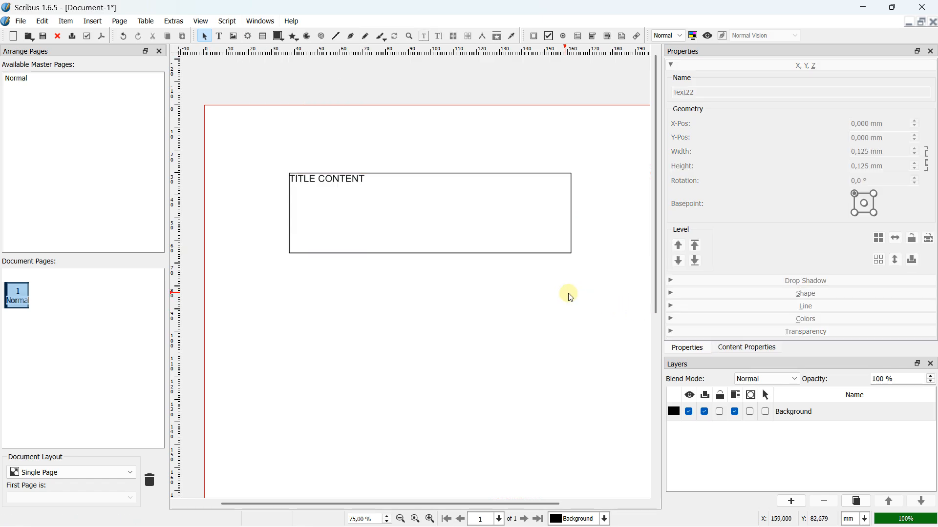
Step: Try red and cyan fill colors on the title frame, and return its fill to None
left_click(389, 187)
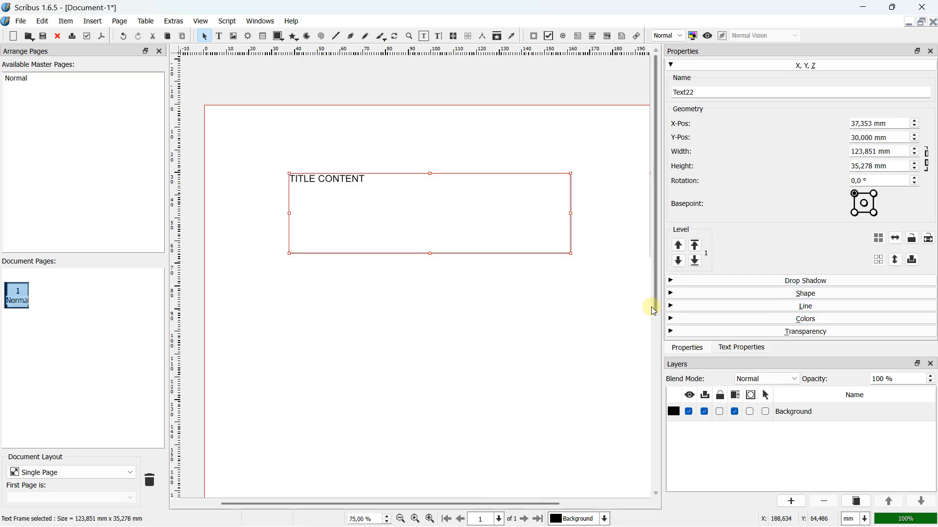
left_click(677, 319)
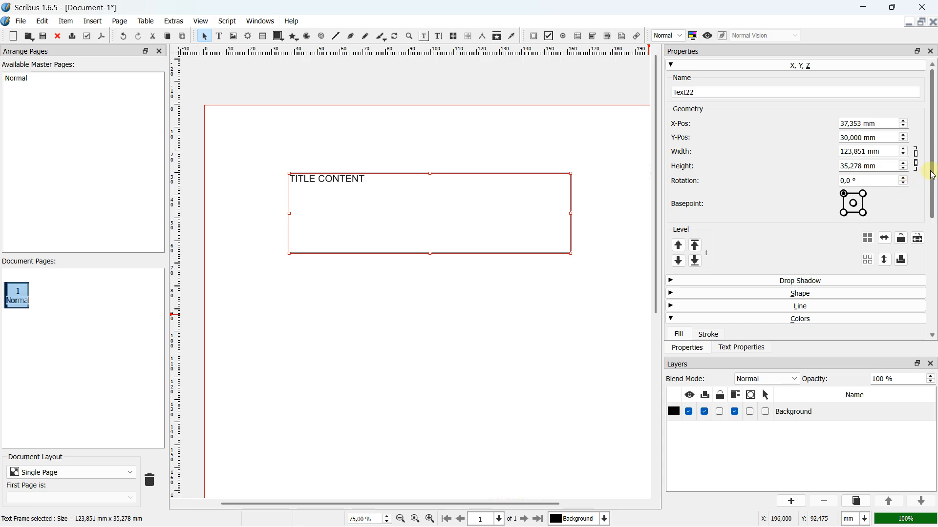
left_click_drag(932, 163, 931, 267)
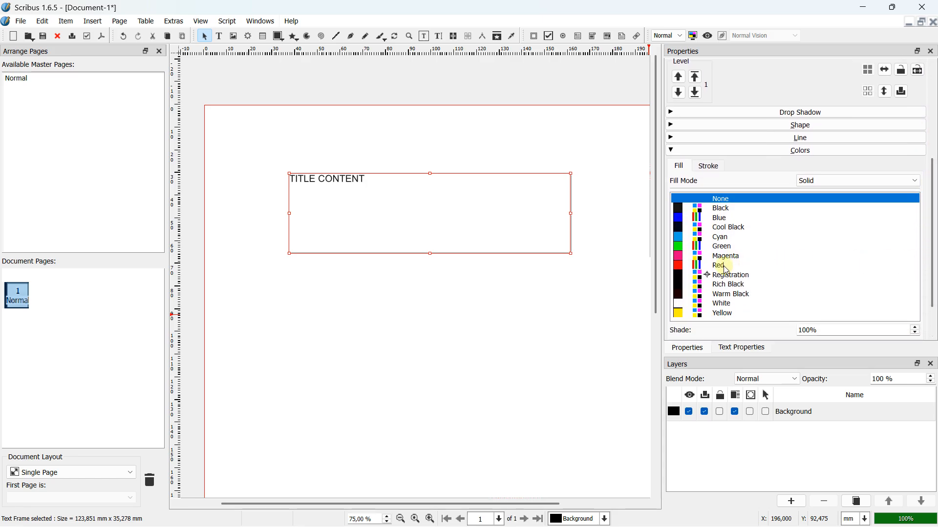
left_click(726, 267)
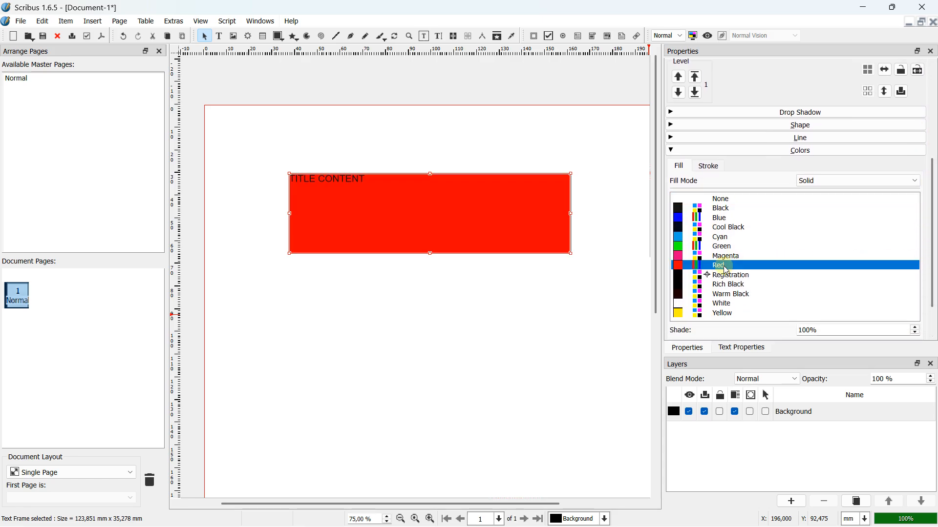
left_click(716, 240)
left_click(721, 199)
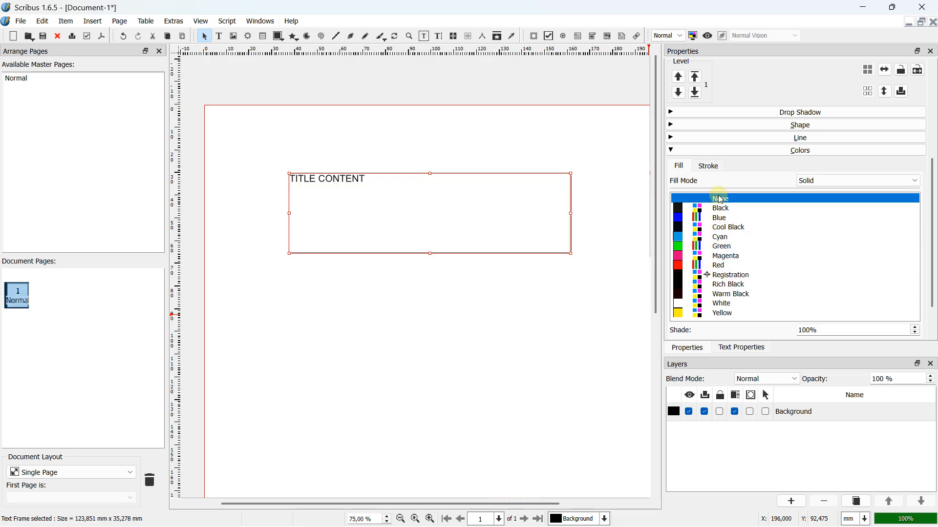
left_click(673, 150)
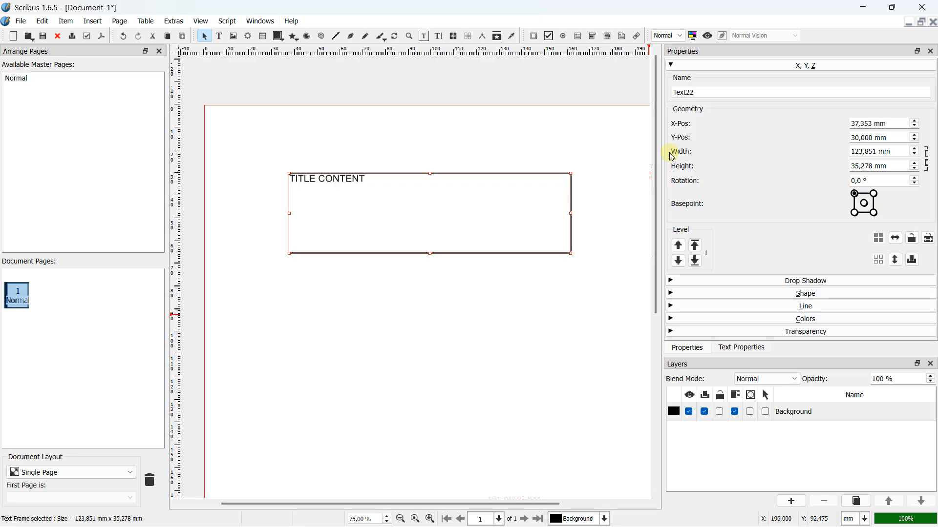
Step: Show the frame's text properties and collapse the Color & Effects and Columns & Text Distances sections
left_click(727, 347)
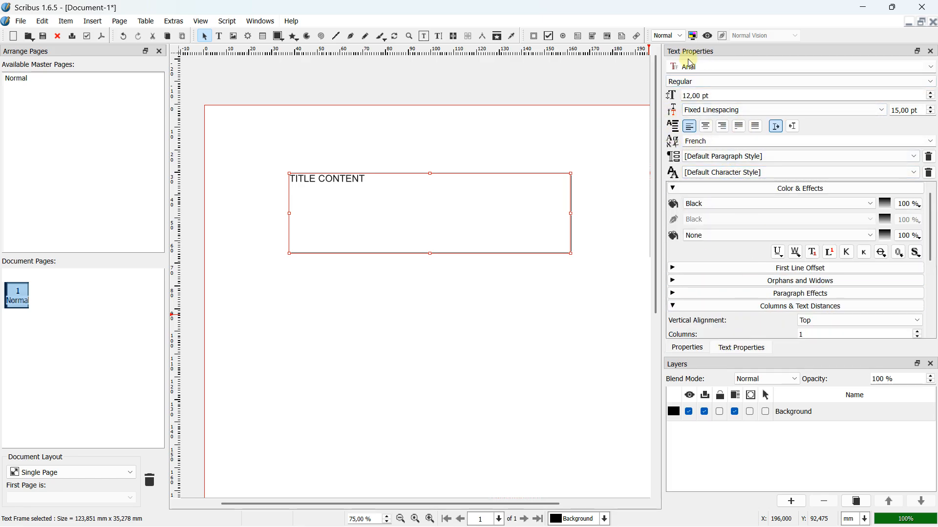
left_click(673, 188)
left_click(676, 240)
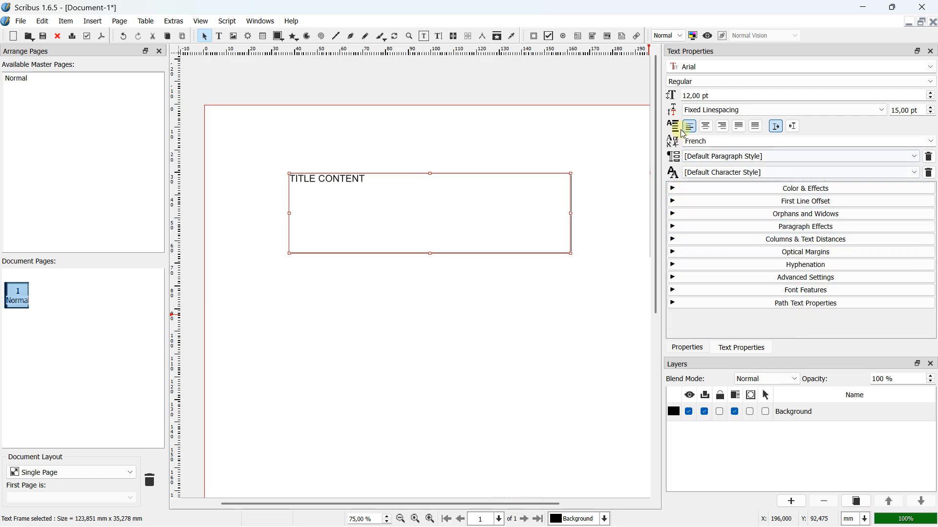
Step: Try the fonts Berlin Sans FB and Candara on the title text, and return it to Arial
left_click(930, 66)
scroll(731, 115, "down", 2)
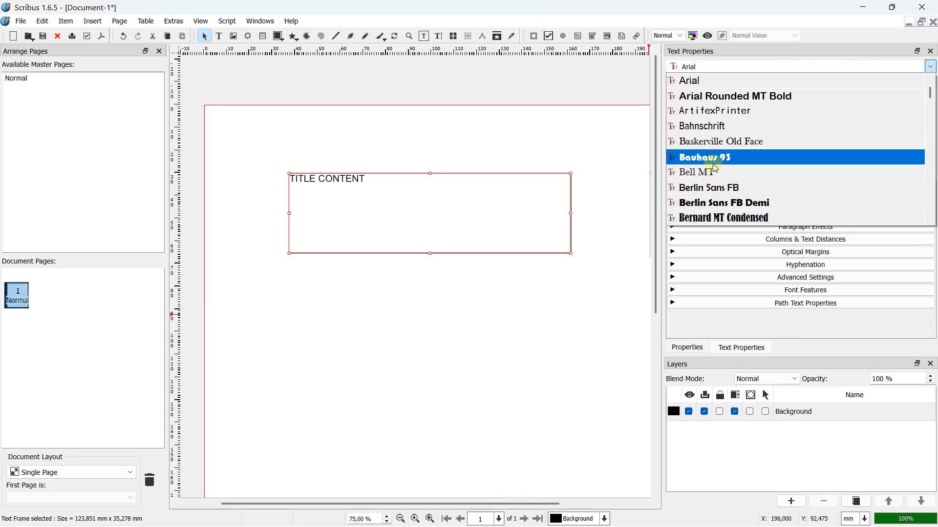
left_click(715, 185)
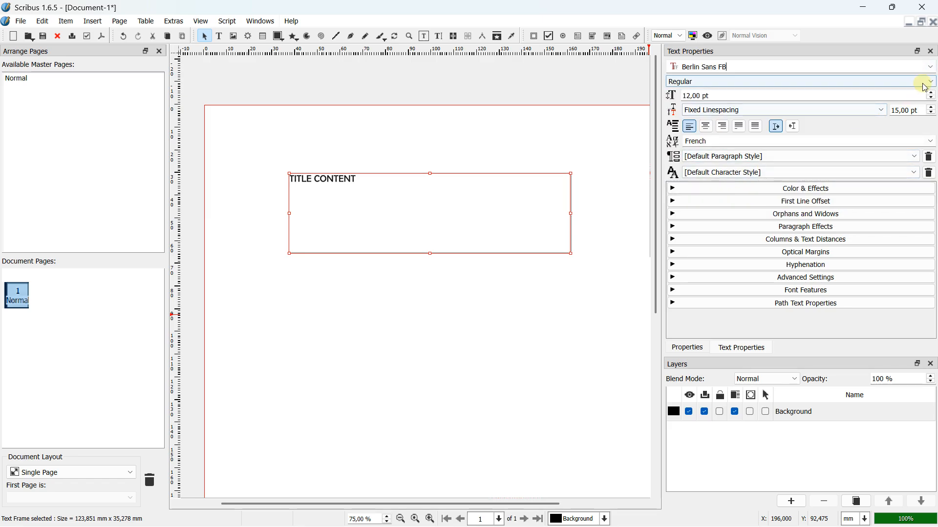
left_click(931, 66)
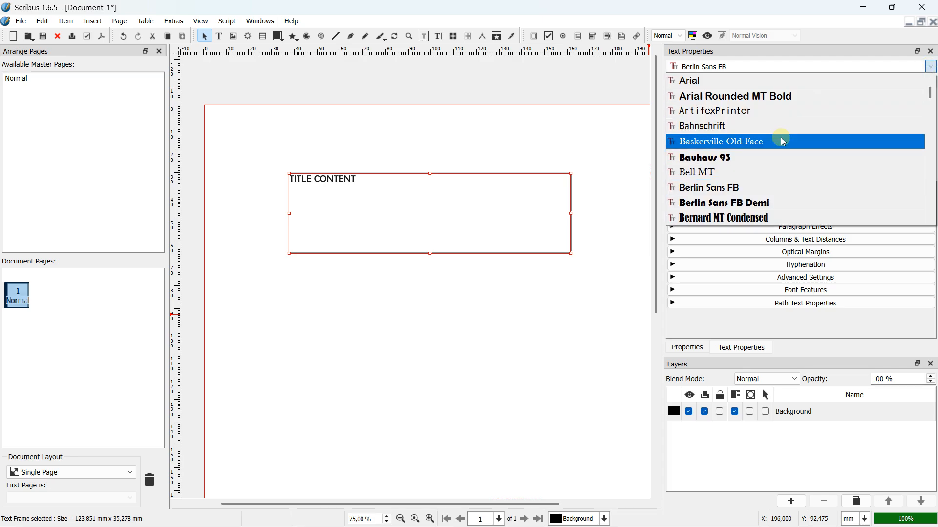
scroll(776, 140, "down", 5)
left_click(730, 188)
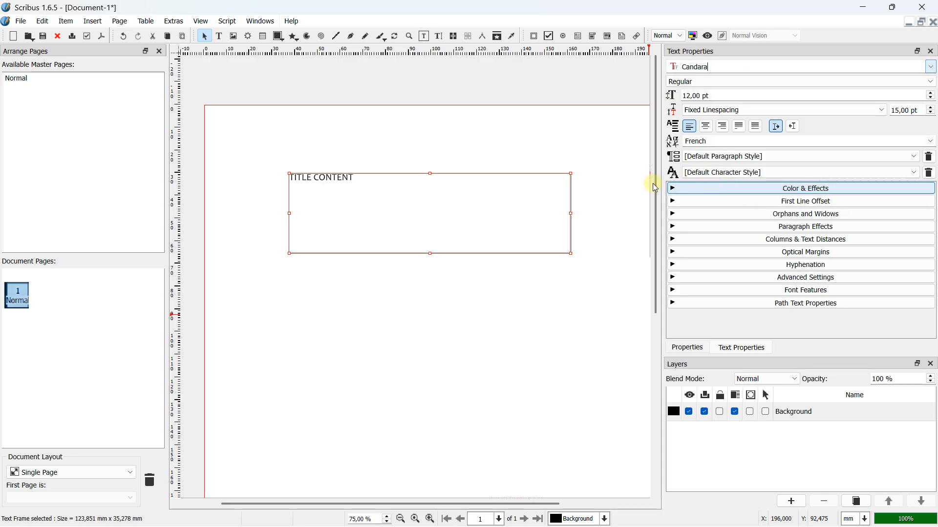
left_click(931, 67)
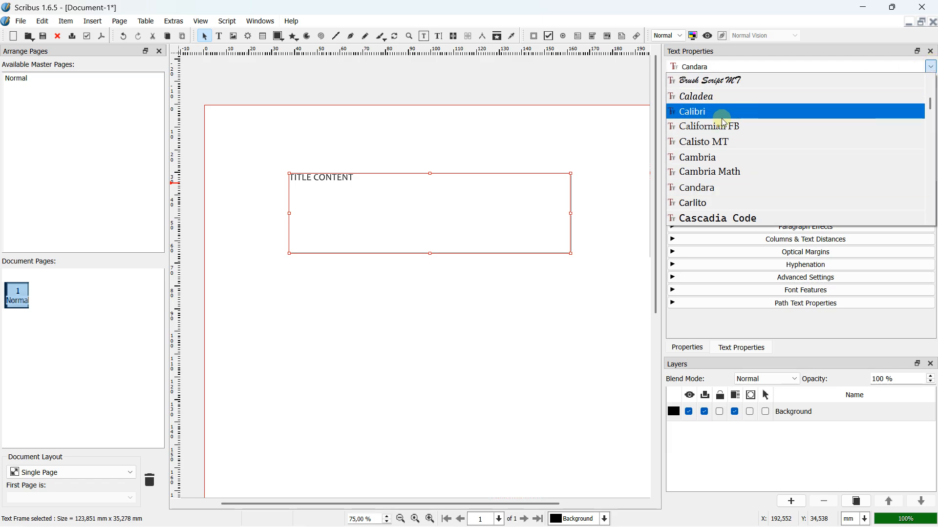
scroll(720, 128, "up", 8)
left_click(705, 172)
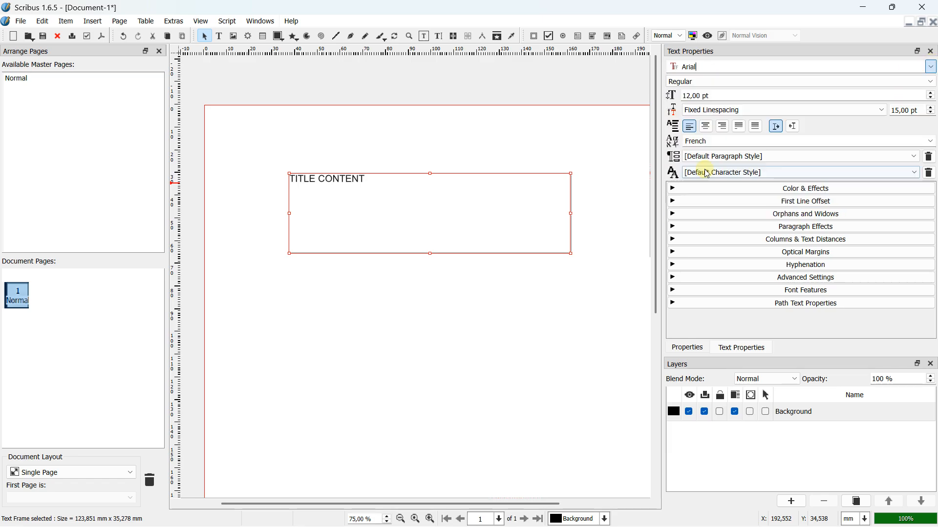
Step: Try the Bold and Narrow font styles on the title text, and return it to Regular
left_click(933, 82)
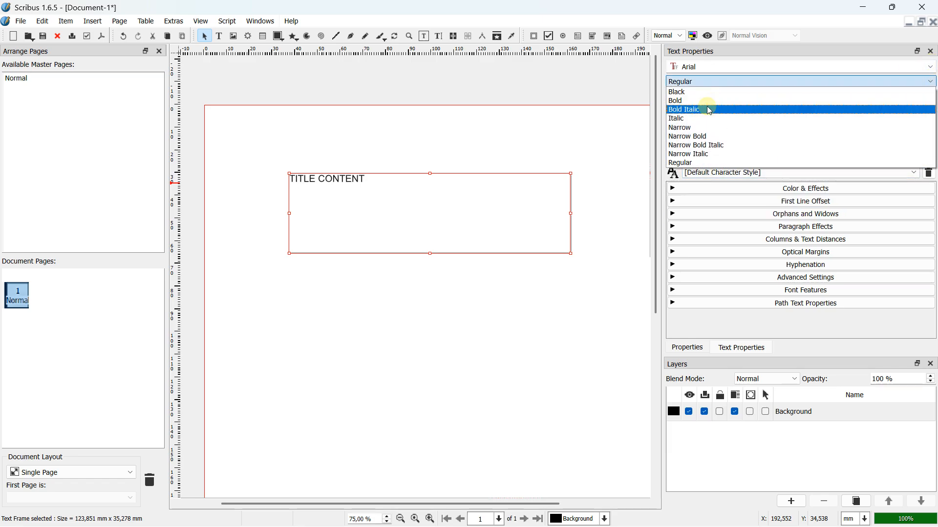
left_click(707, 99)
left_click(907, 82)
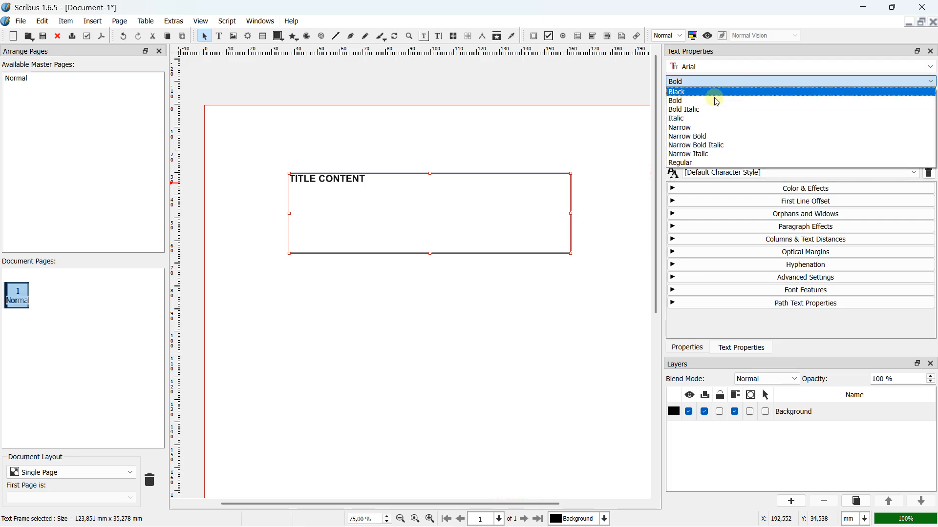
left_click(702, 128)
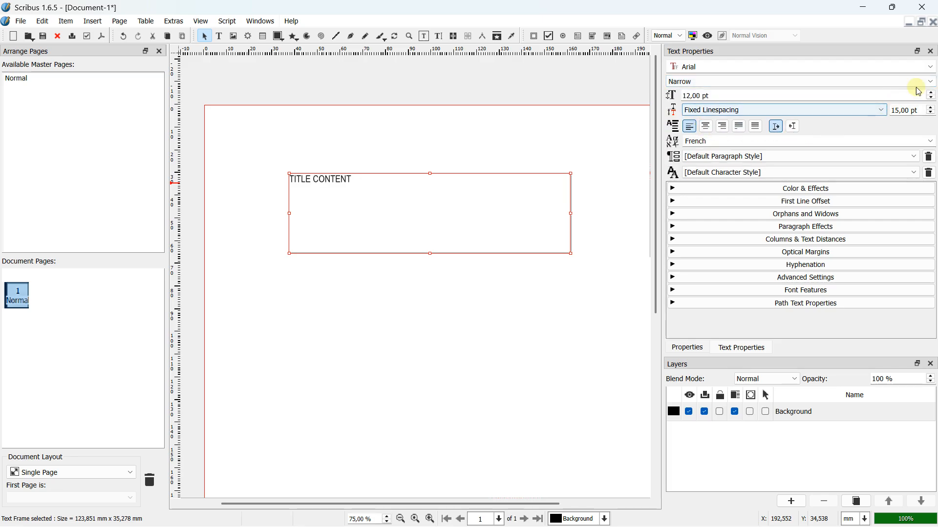
left_click(929, 81)
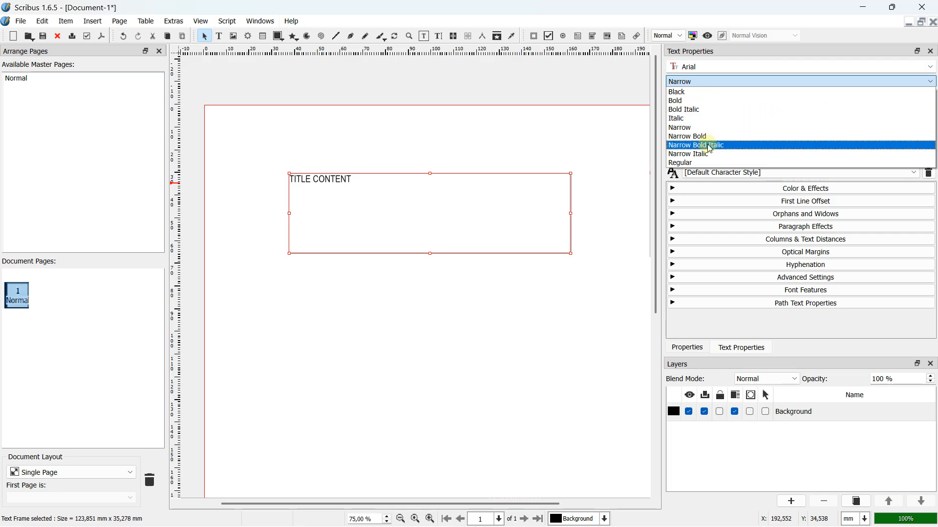
left_click(709, 163)
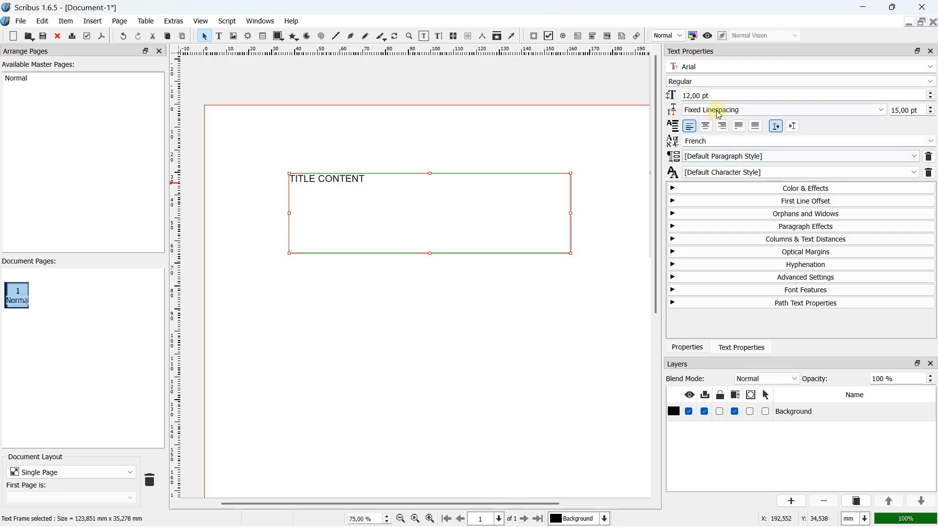
Step: Increase the title text's font size to 40 pt
left_click(779, 91)
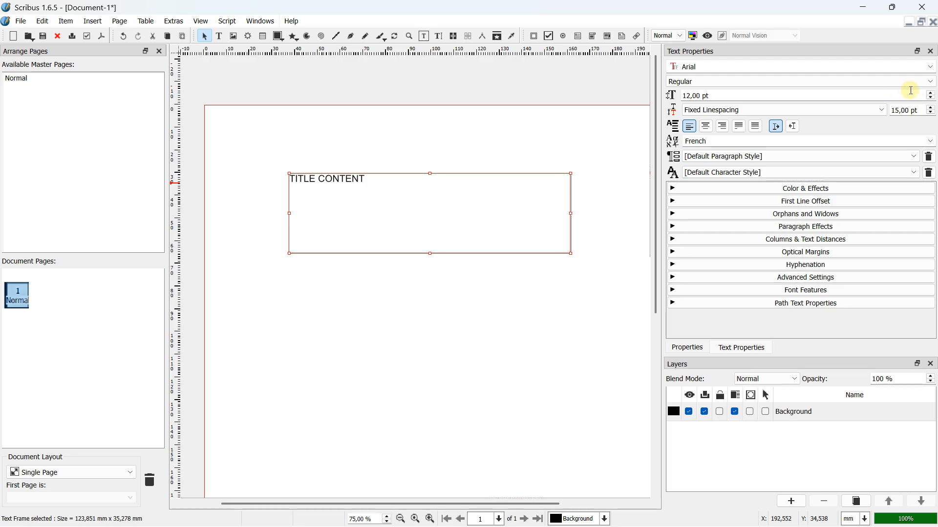
scroll(933, 96, "up", 11)
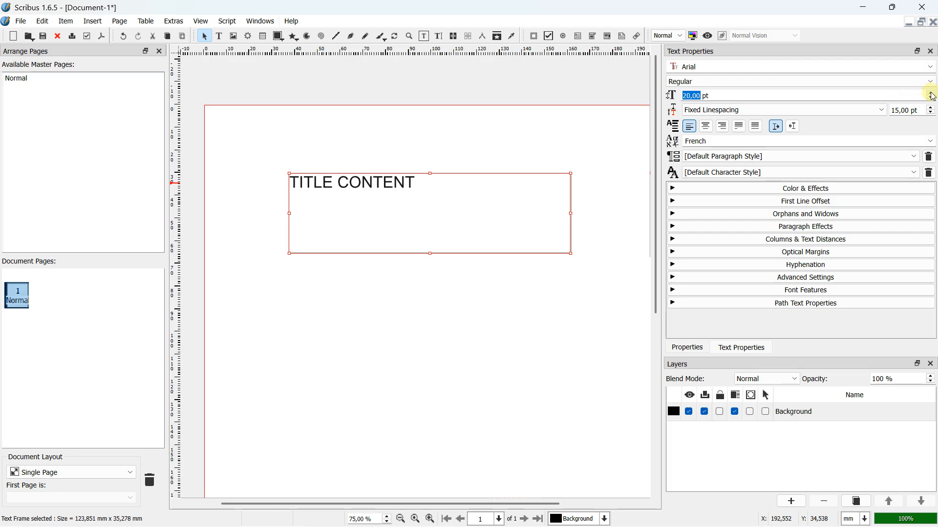
scroll(933, 96, "up", 12)
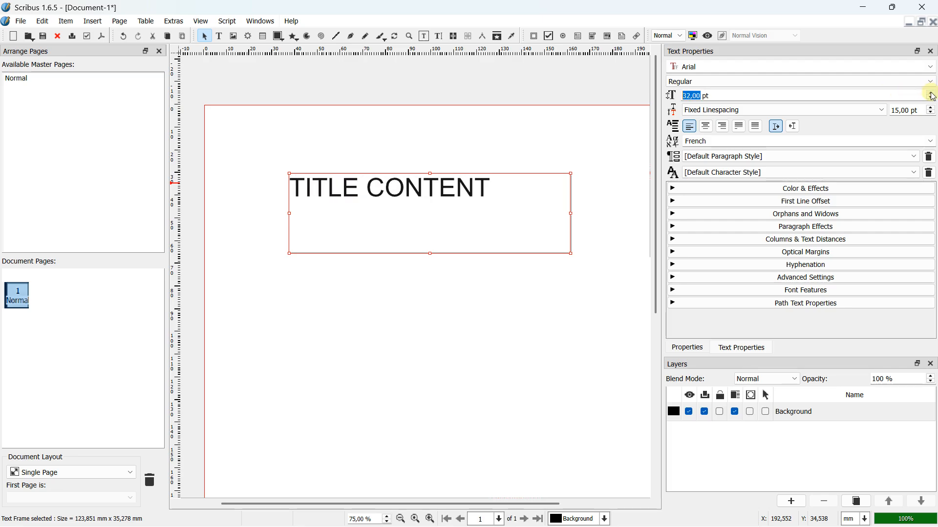
scroll(933, 96, "up", 5)
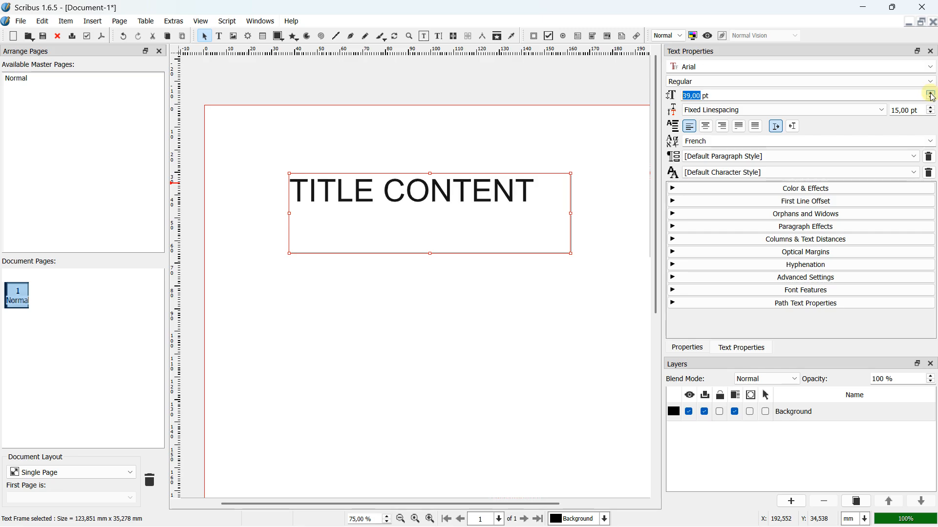
Step: Try right alignment on the title text and settle on centered alignment
left_click(706, 128)
left_click(723, 126)
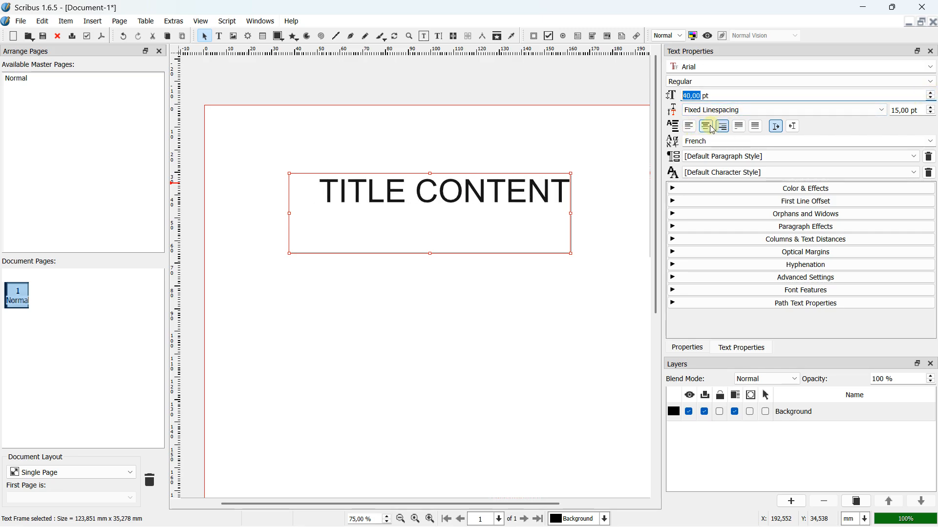
left_click(707, 127)
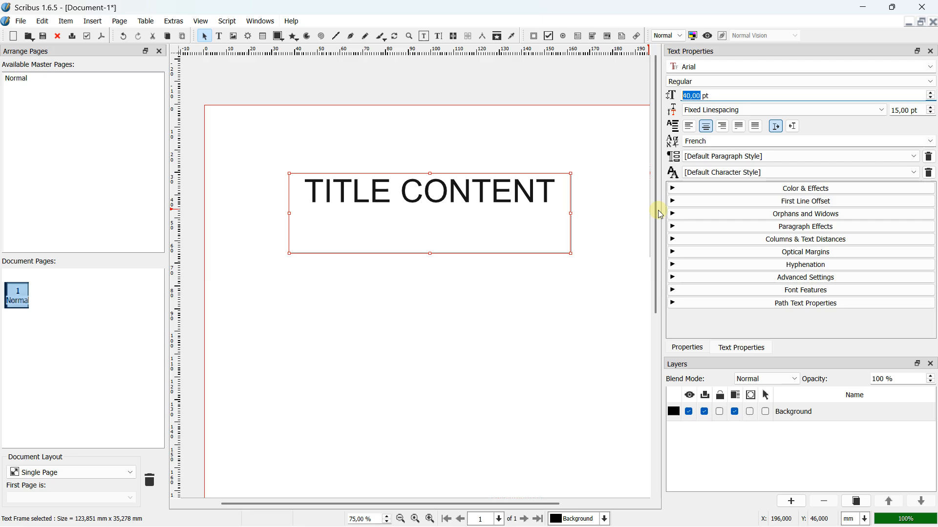
Step: Try a two-column layout in the title frame's Columns & Text Distances settings, and return it to one column
left_click(676, 240)
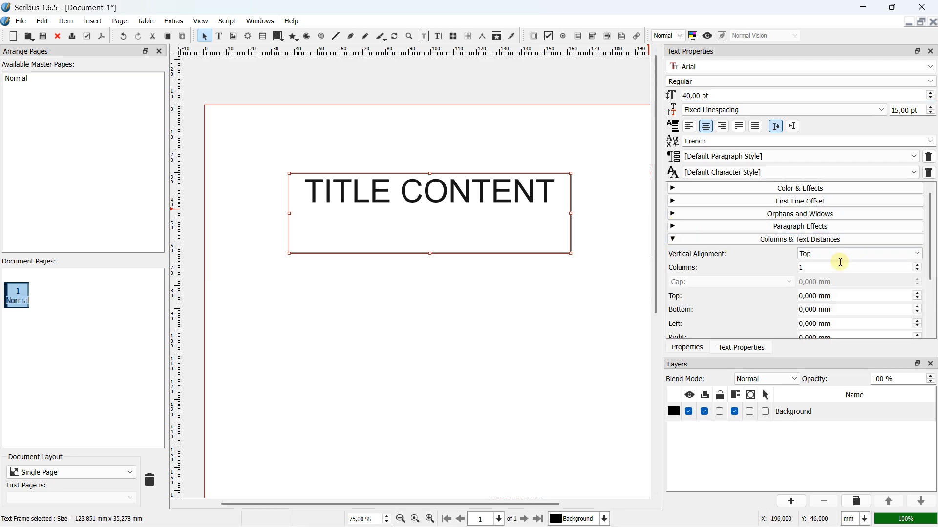
scroll(837, 268, "up", 1)
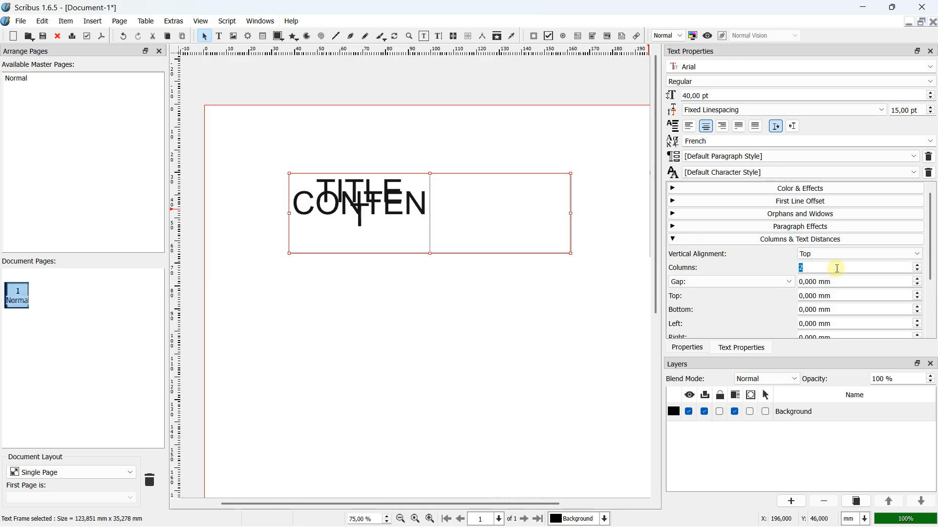
scroll(838, 269, "down", 4)
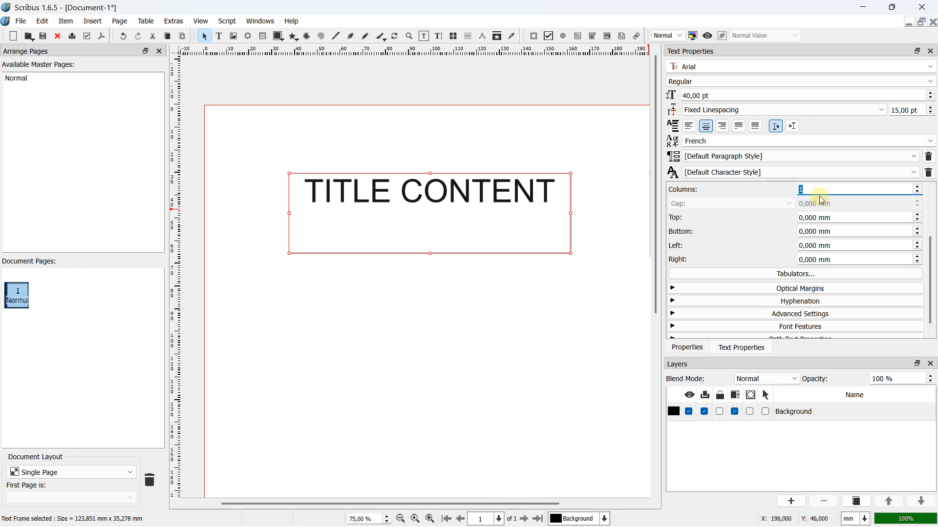
Step: Set the title frame's vertical text alignment to Middle and collapse the Columns & Text Distances section
scroll(769, 186, "up", 1)
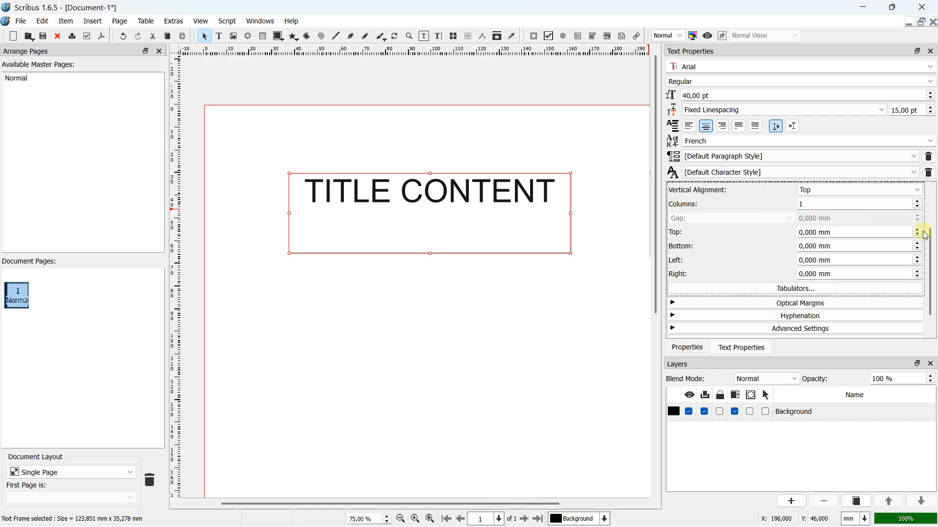
scroll(929, 235, "up", 2)
scroll(929, 234, "up", 1)
left_click(820, 244)
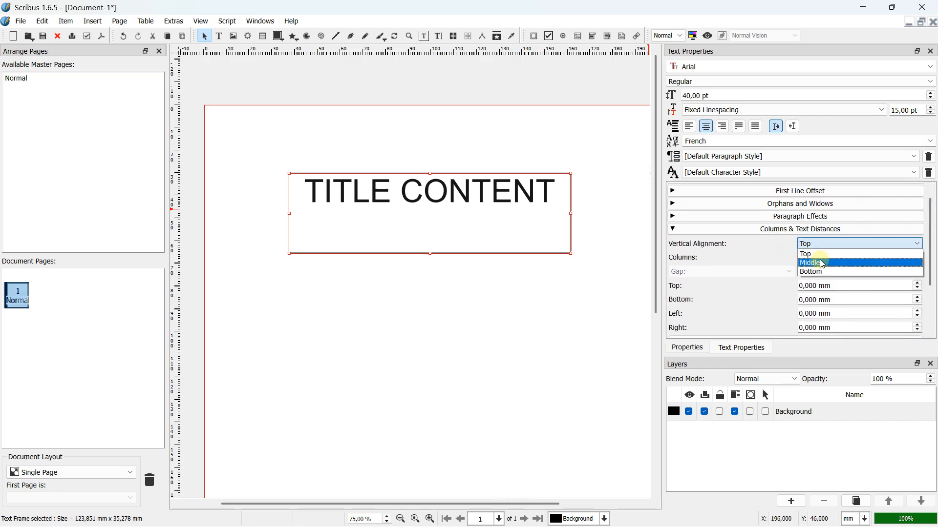
left_click(821, 263)
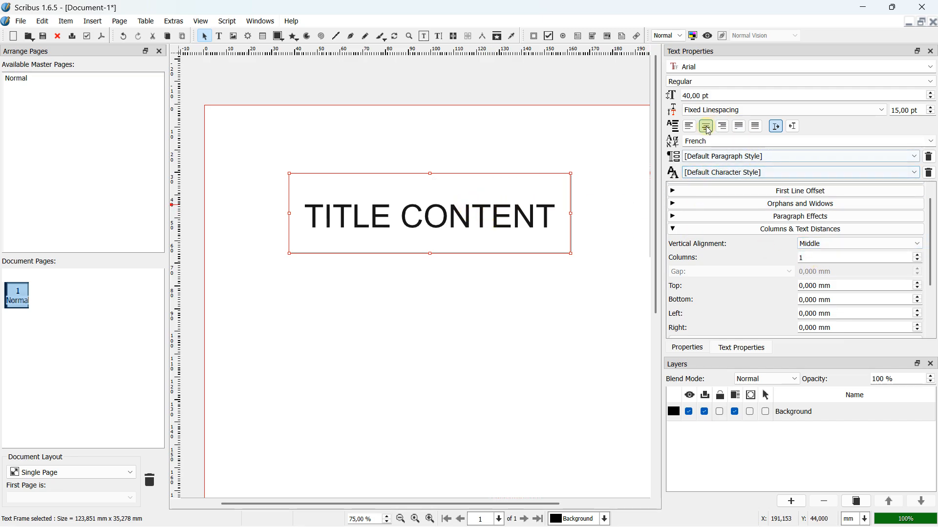
left_click(673, 229)
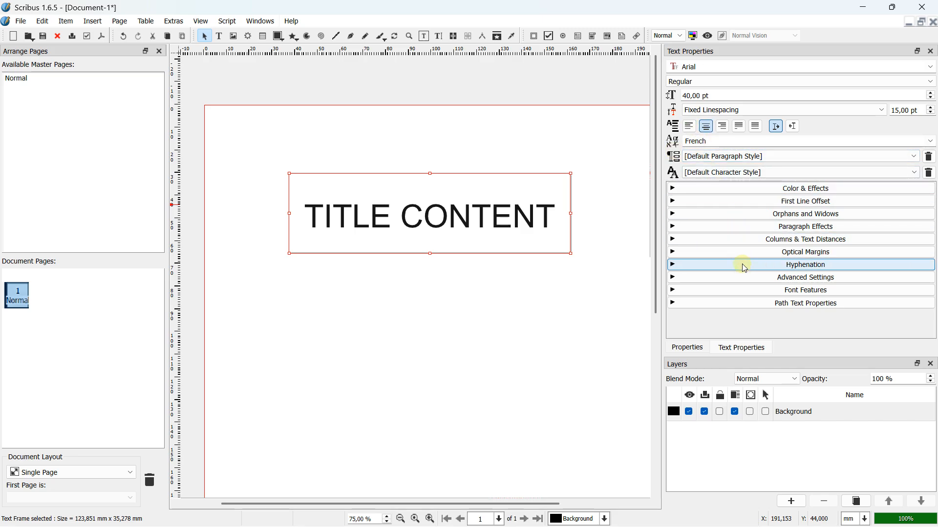
Step: Move the title frame to the page's upper-left corner
left_click(400, 155)
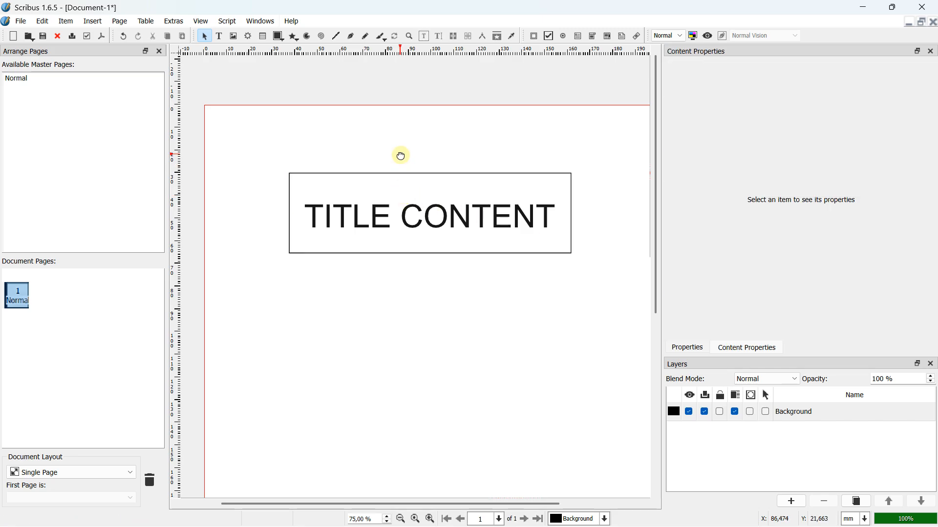
double_click(370, 181)
left_click(307, 134)
left_click(325, 181)
left_click_drag(320, 179, 190, 76)
Step: Turn on Snap to Guides and Snap to Items for the page
left_click(119, 21)
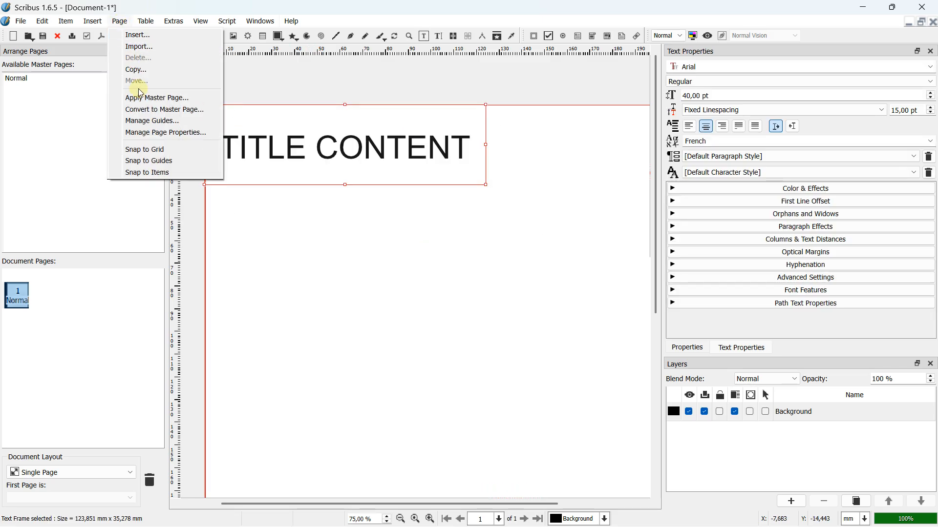
left_click(136, 160)
left_click(119, 21)
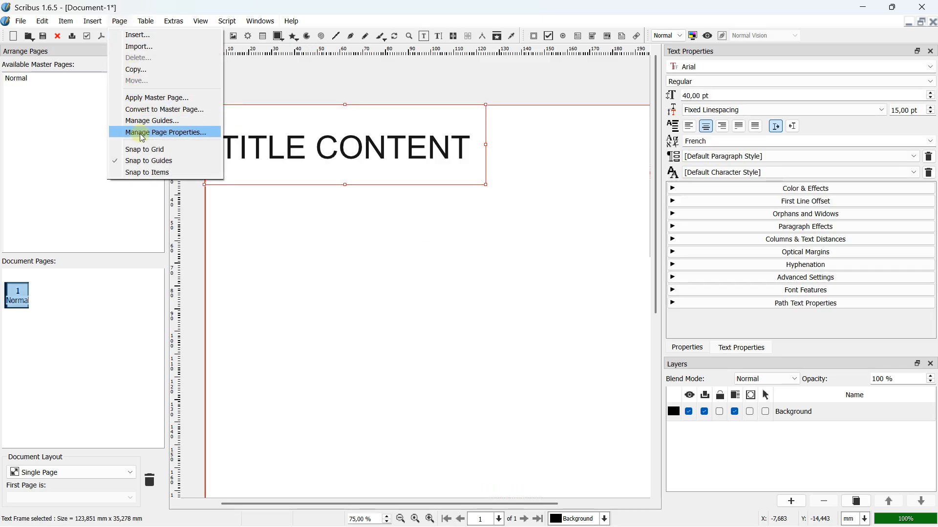
left_click(143, 174)
Step: Align the title frame with the page's upper-left corner and stretch it across the page, about 210 mm wide and 46 mm high
left_click(230, 125)
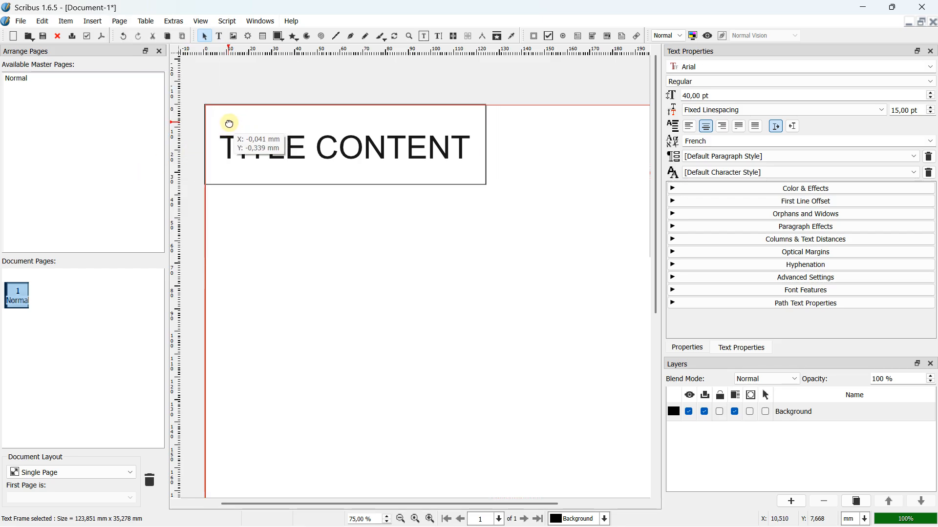
scroll(319, 217, "right", 5)
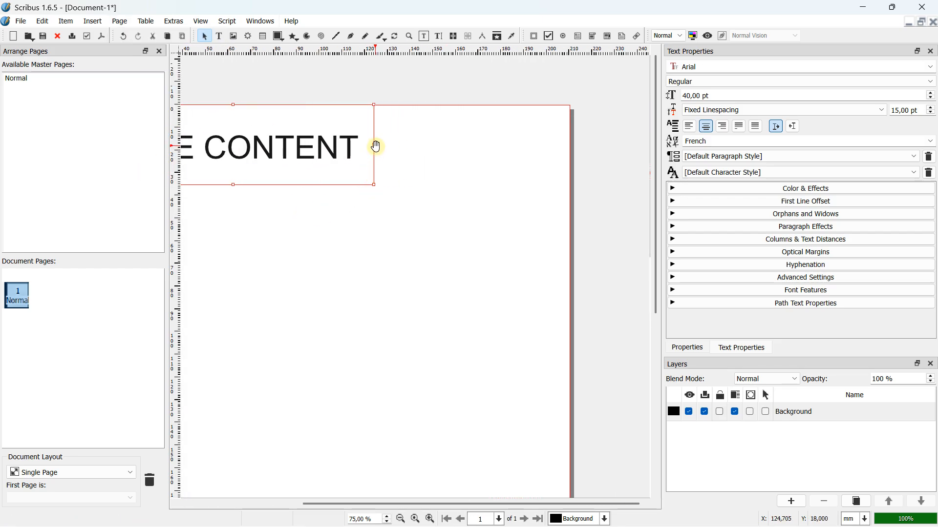
left_click_drag(375, 144, 568, 150)
scroll(544, 176, "left", 6)
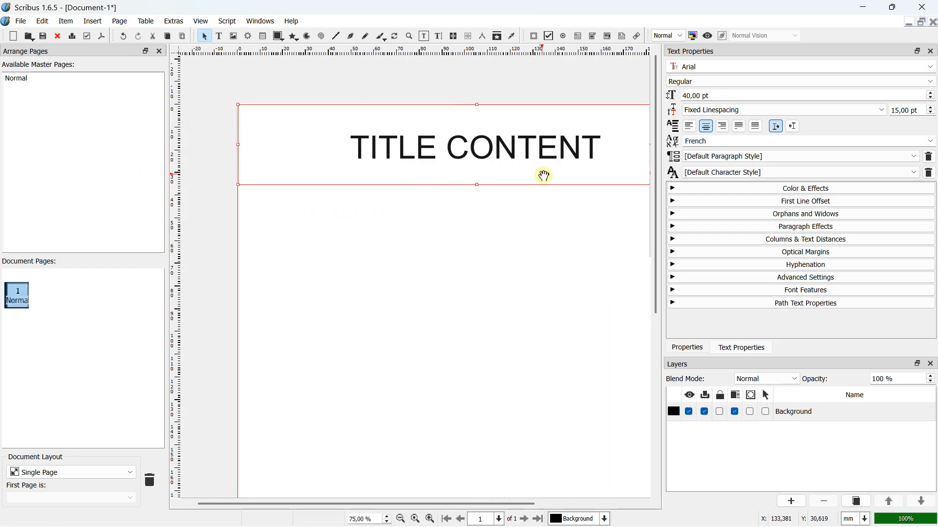
left_click_drag(482, 185, 479, 209)
scroll(441, 203, "right", 3)
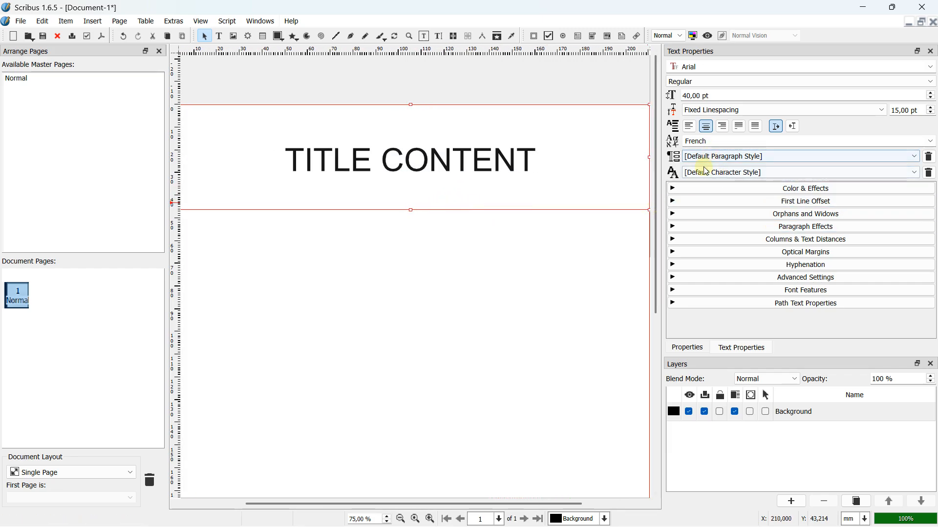
Step: Try a red text color with a green text background on the title, and return the background to None
left_click(674, 188)
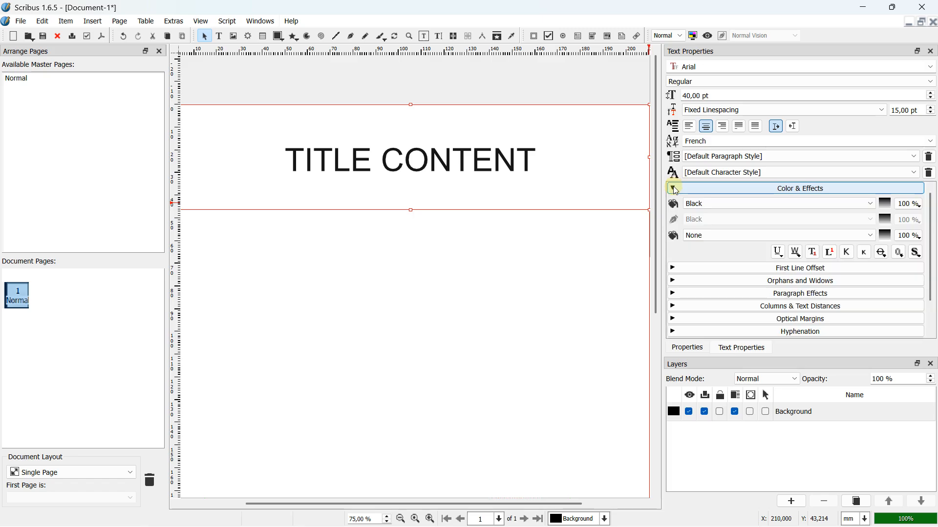
left_click(727, 204)
left_click(725, 282)
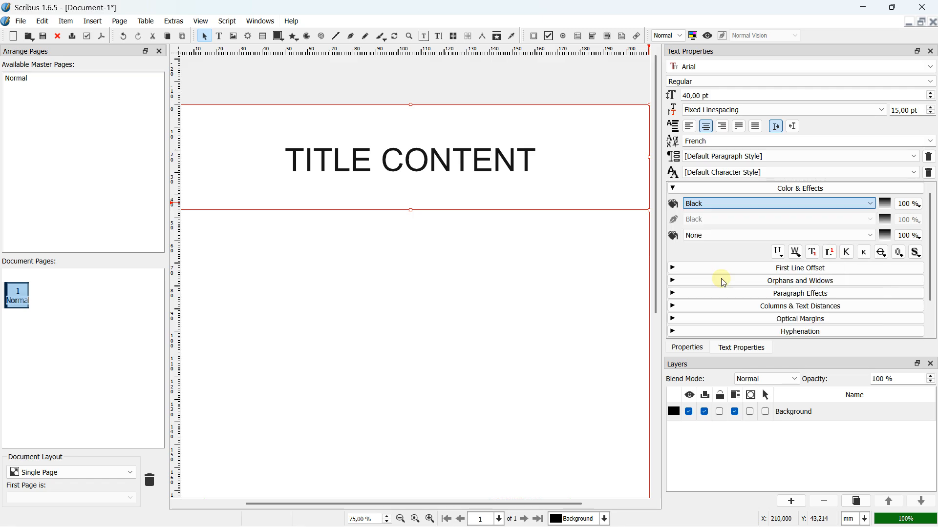
left_click(730, 203)
left_click(728, 202)
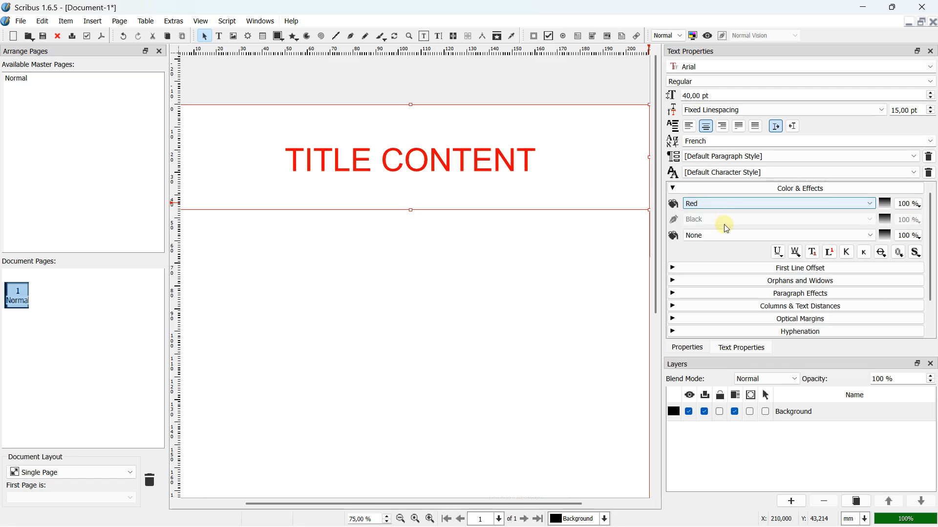
left_click(724, 236)
left_click(717, 291)
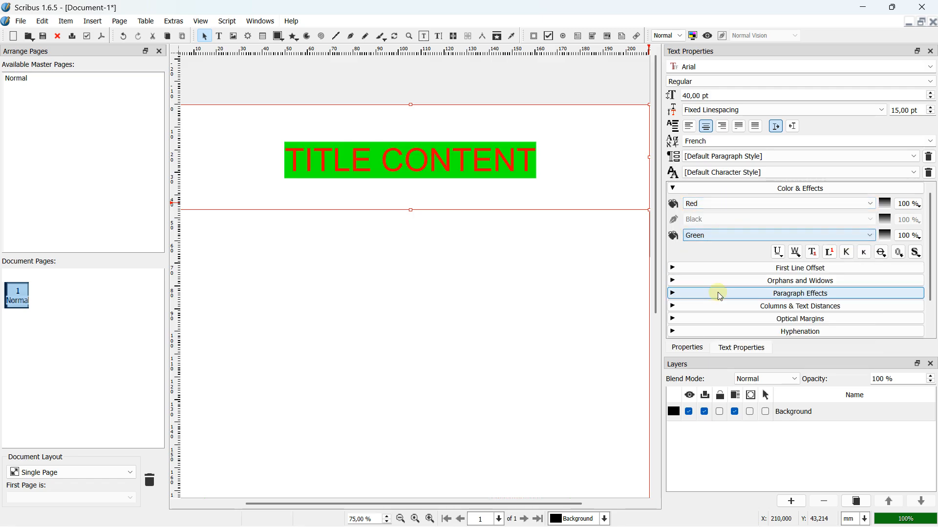
left_click(736, 235)
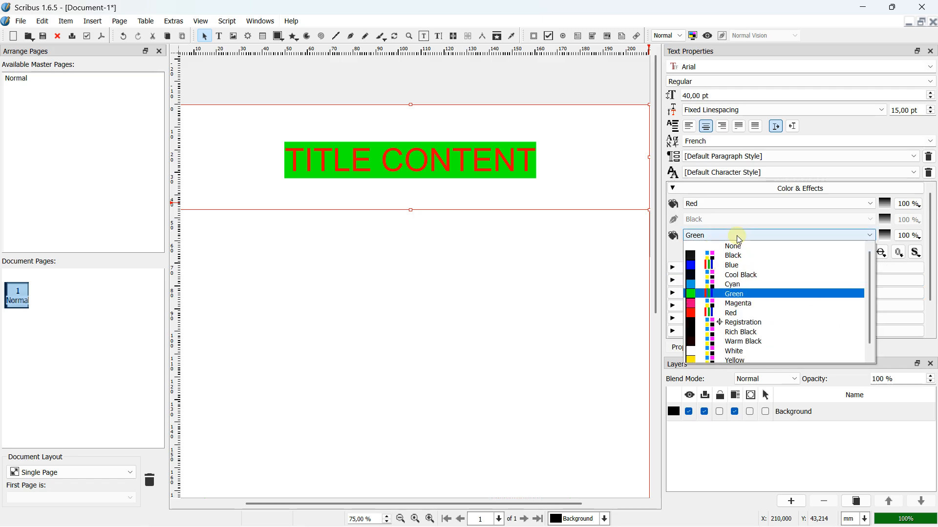
left_click(740, 247)
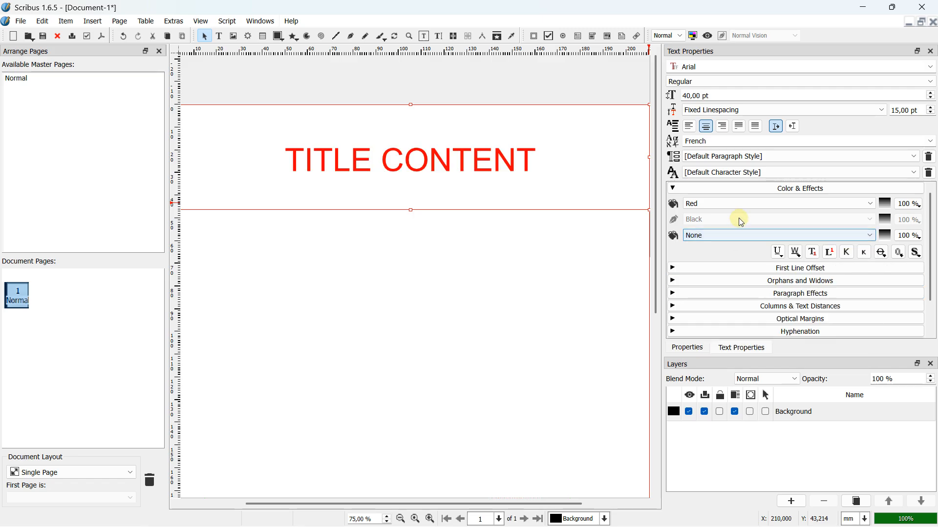
Step: Set the title's text color to White
left_click(737, 203)
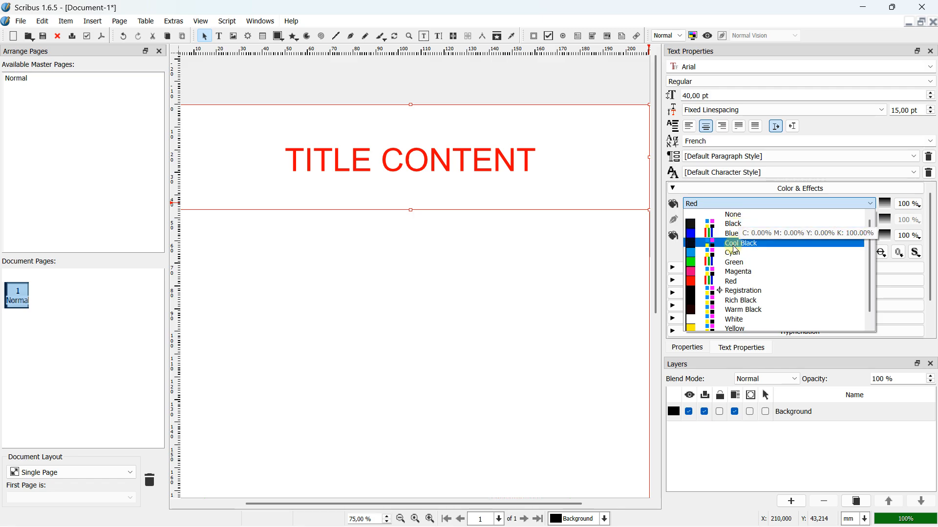
left_click(726, 319)
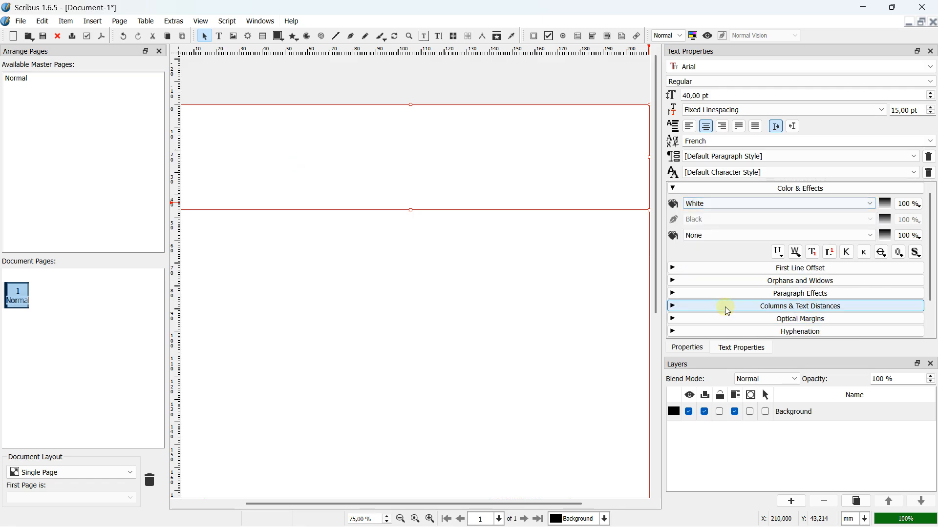
Step: Fill the title frame with solid Red
left_click(686, 345)
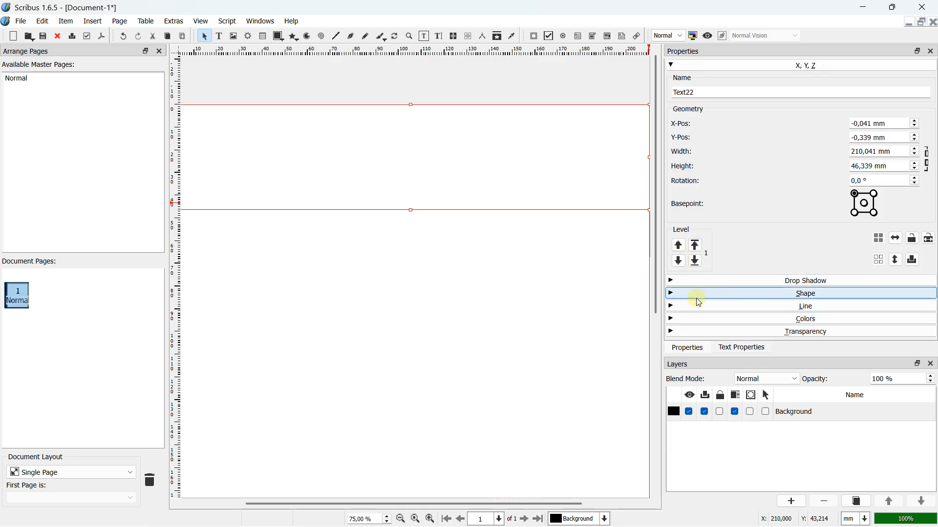
left_click(677, 297)
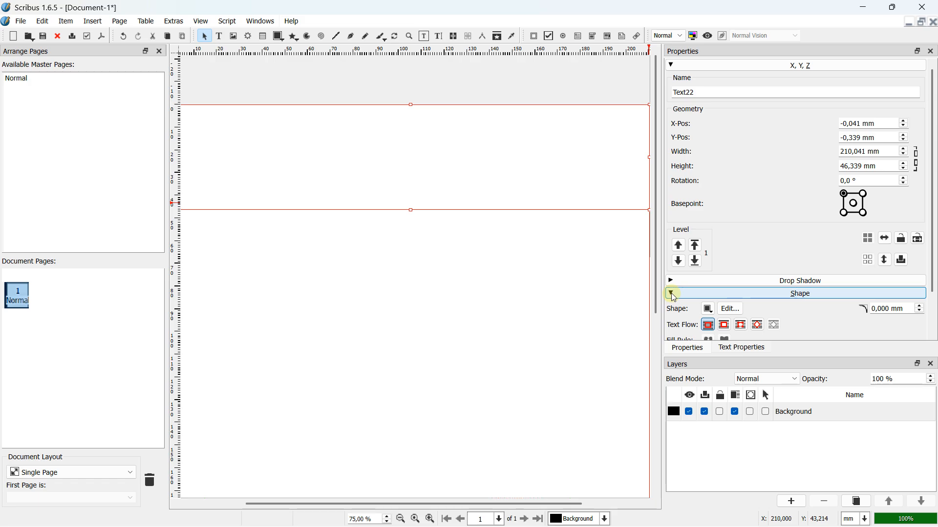
left_click(674, 295)
left_click(673, 319)
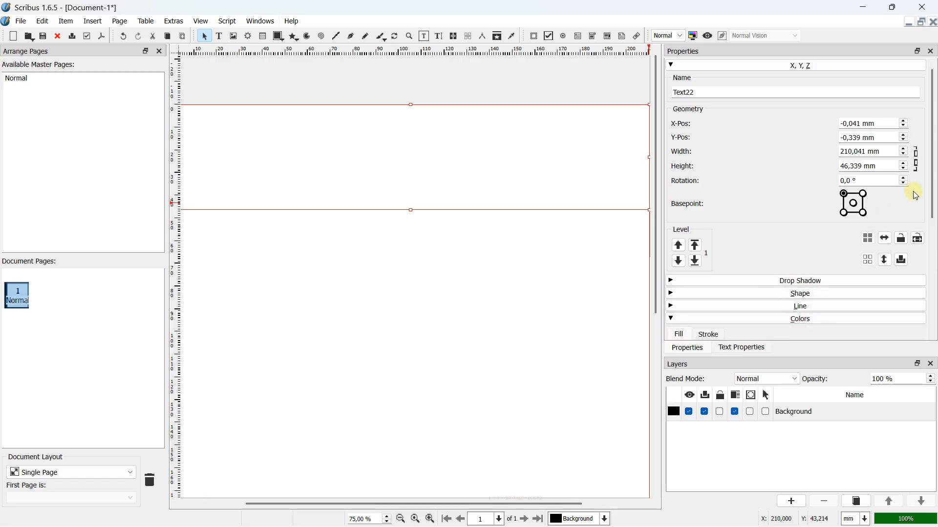
left_click_drag(930, 178, 920, 266)
left_click(730, 268)
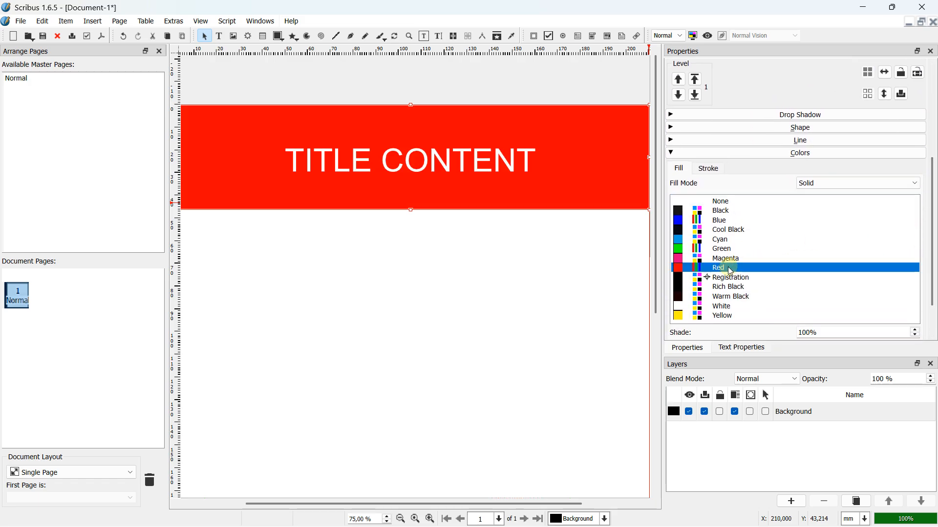
Step: Extend the title frame's lower edge downward until the frame is about 60 mm high, and deselect it
scroll(420, 209, "down", 1)
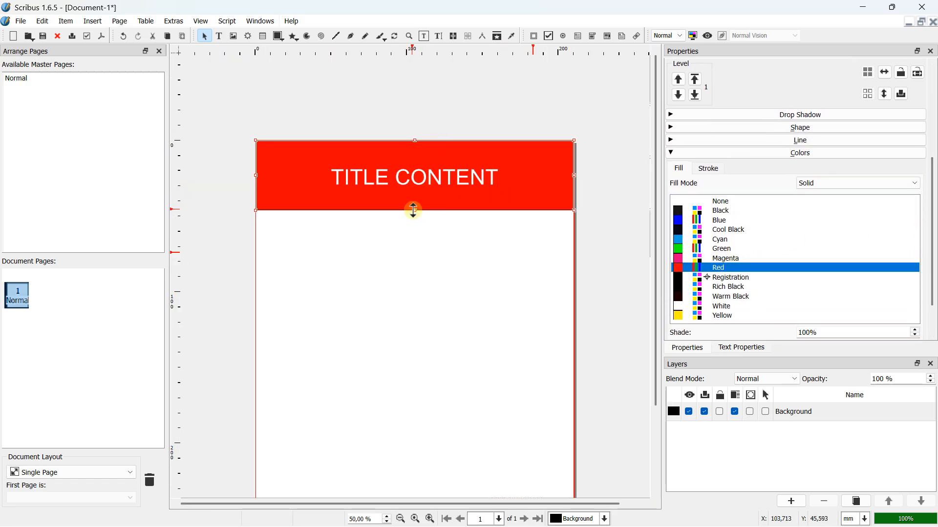
left_click_drag(413, 209, 413, 231)
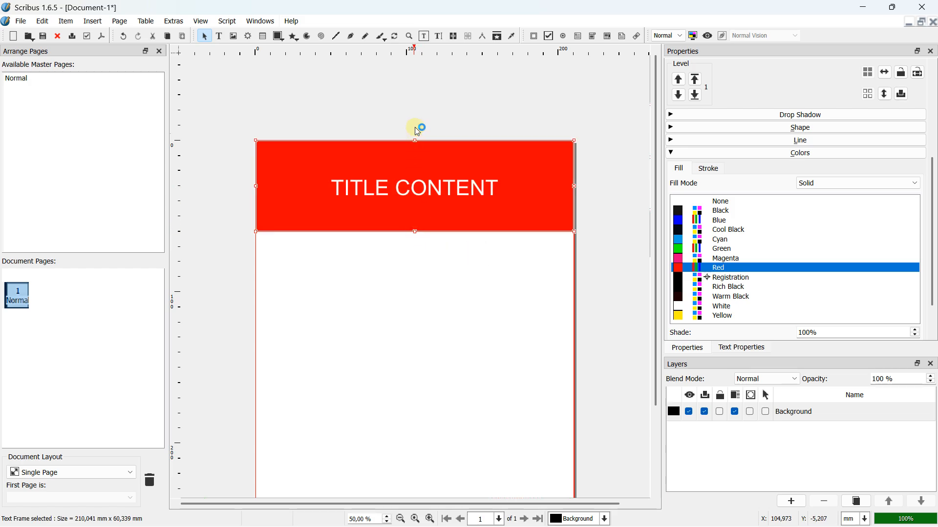
left_click(415, 128)
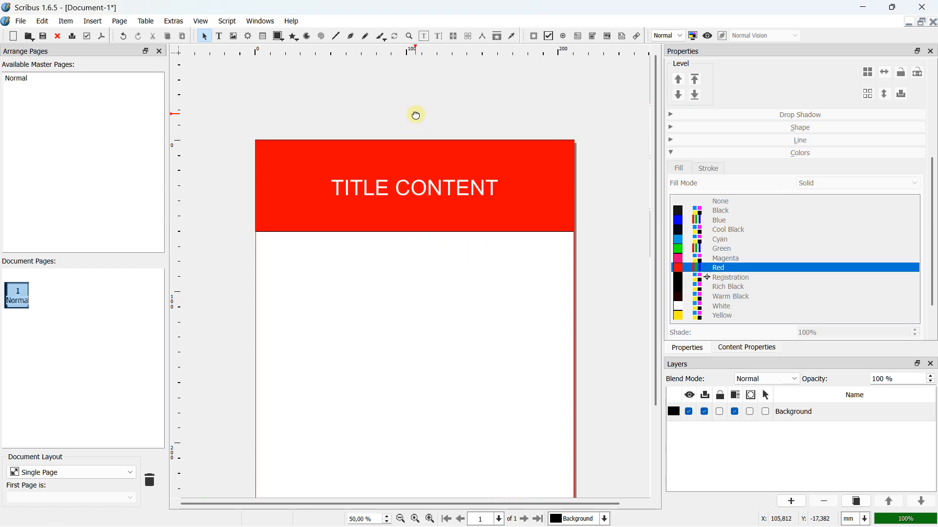
scroll(423, 156, "down", 1)
scroll(416, 222, "up", 1)
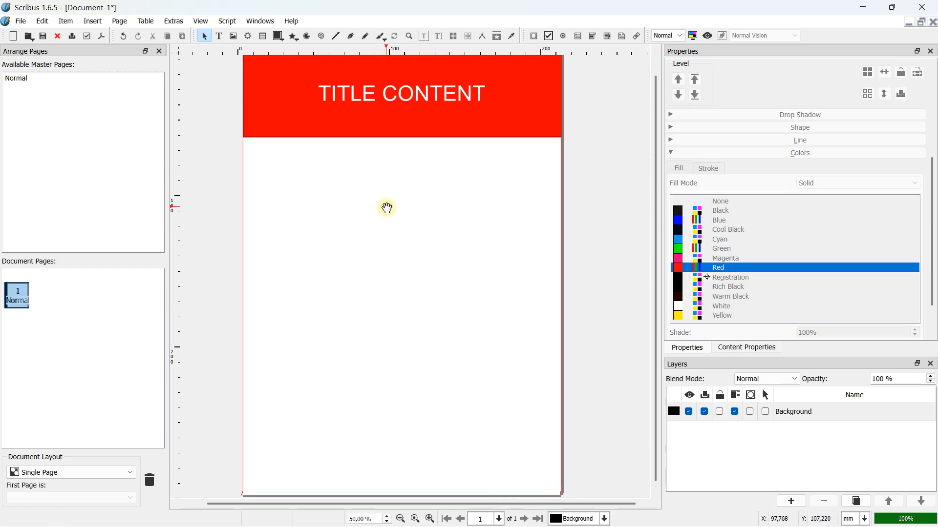
Step: Draw a text frame about 211 mm wide and 238 mm high covering the page area below the title frame
scroll(386, 207, "down", 1)
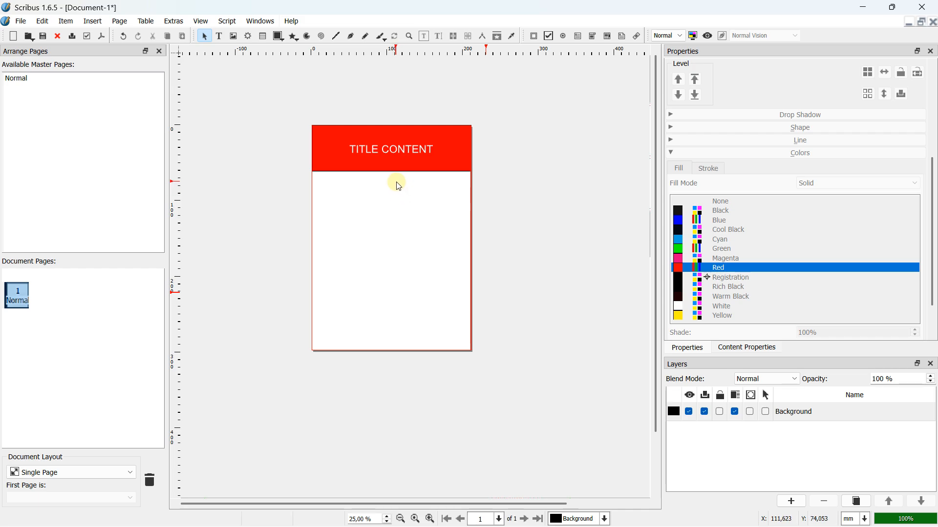
scroll(374, 205, "right", 3)
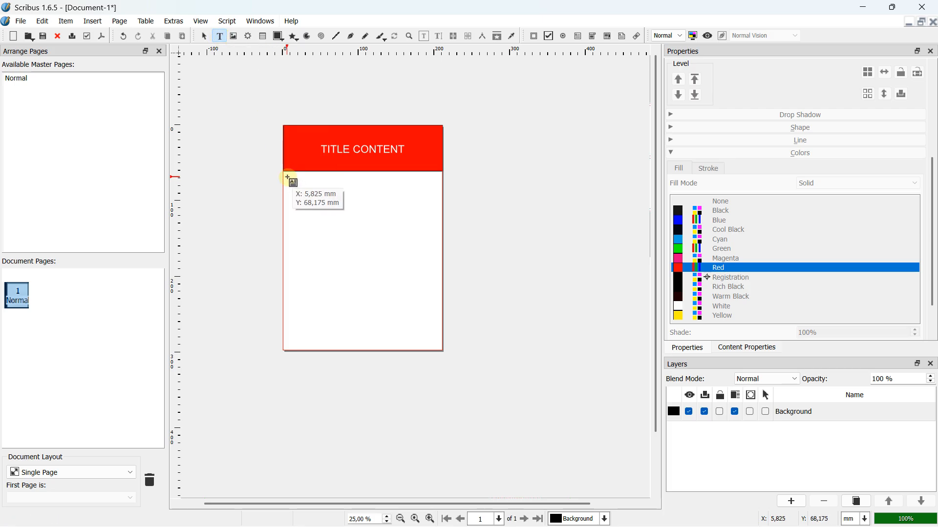
left_click_drag(283, 172, 444, 353)
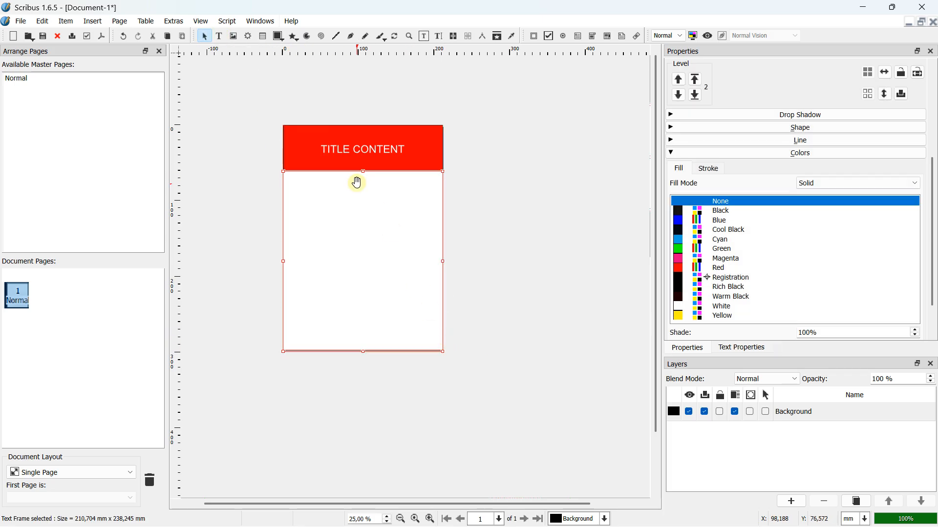
Step: Align the body frame's upper edge with the title frame's lower edge and its lower edge with the page bottom
scroll(385, 172, "up", 2)
mouse_move(396, 172)
left_mouse_down()
mouse_move(393, 184)
mouse_move(393, 168)
left_mouse_up()
scroll(394, 169, "down", 2)
scroll(403, 204, "up", 3)
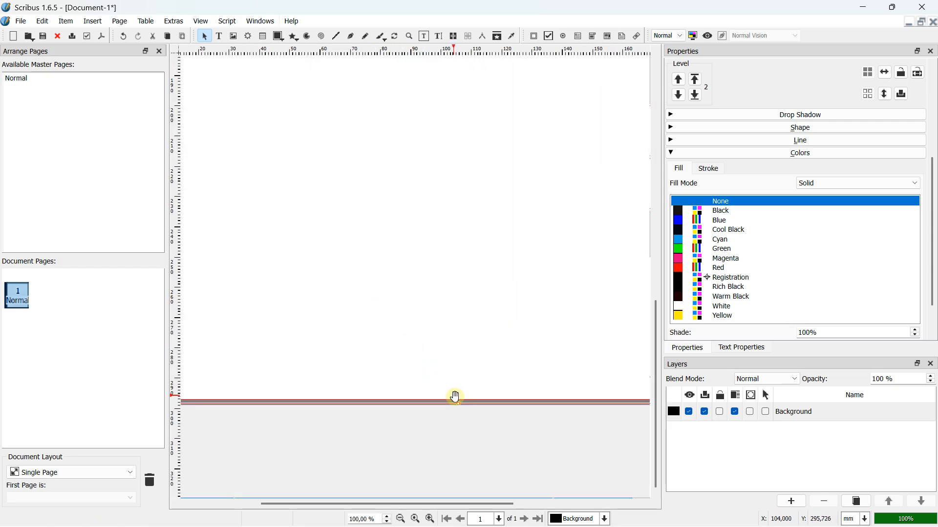
left_click_drag(458, 404, 456, 398)
scroll(542, 278, "down", 3)
Step: Align the body frame's right and left edges with the page sides, making it 210 mm wide
scroll(488, 254, "up", 4)
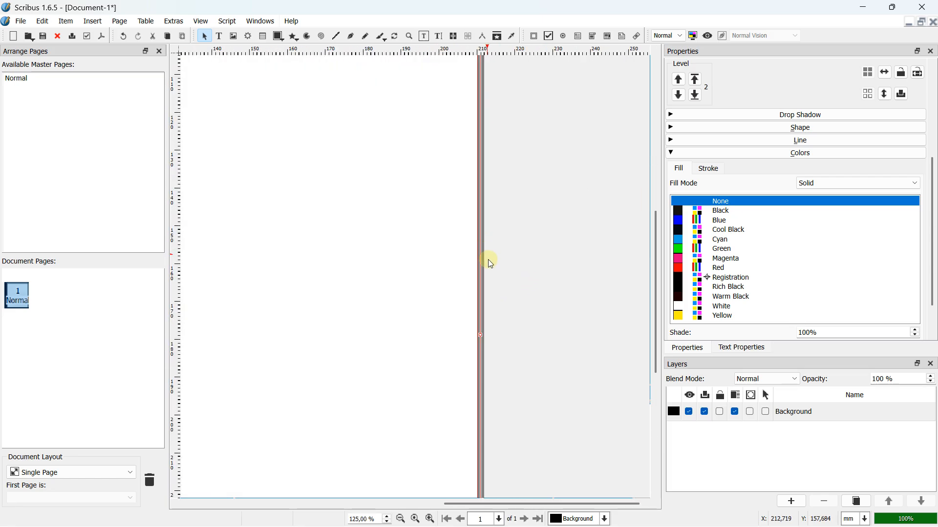
left_click_drag(481, 334, 478, 339)
scroll(493, 325, "down", 4)
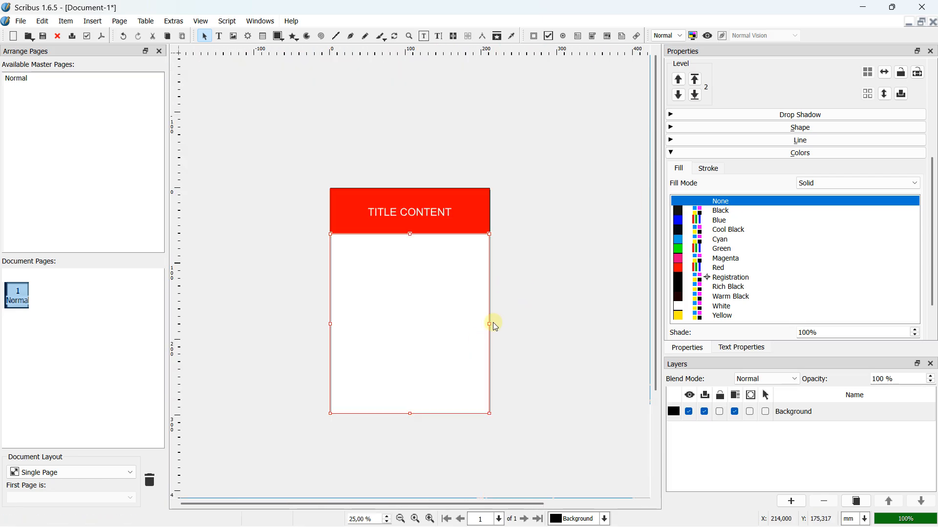
scroll(332, 332, "up", 3)
left_click_drag(399, 318, 397, 312)
scroll(454, 214, "down", 2)
Step: Put the body frame into text editing and insert random English (UK) sample paragraphs, fewer than the default 10
left_click_drag(453, 214, 332, 278)
double_click(297, 166)
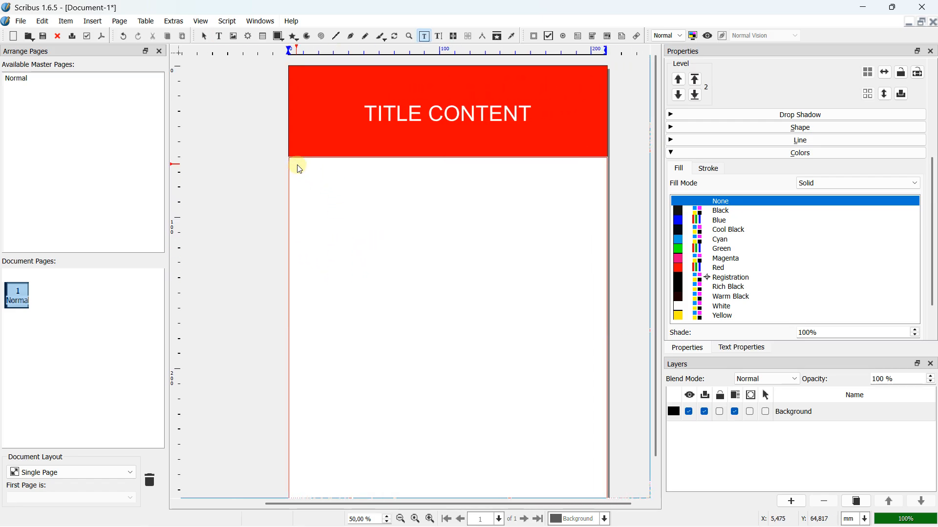
right_click(300, 168)
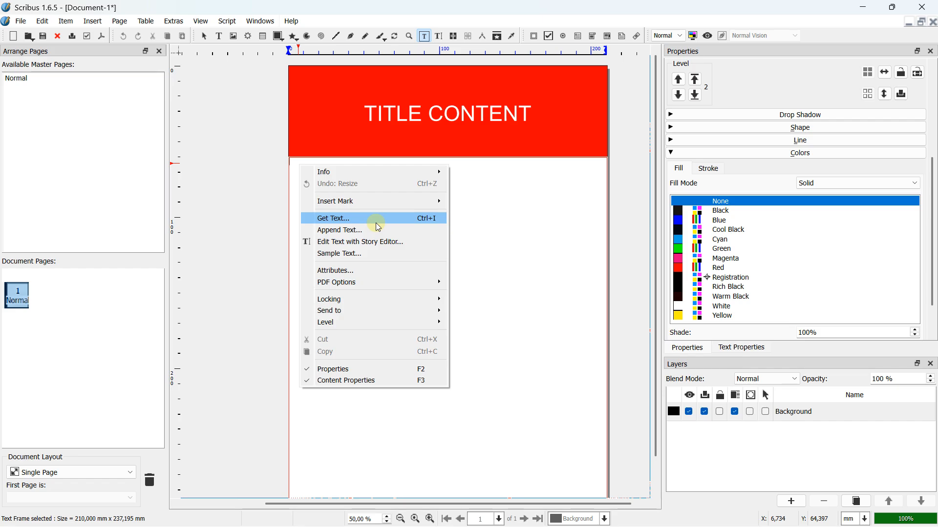
left_click(374, 254)
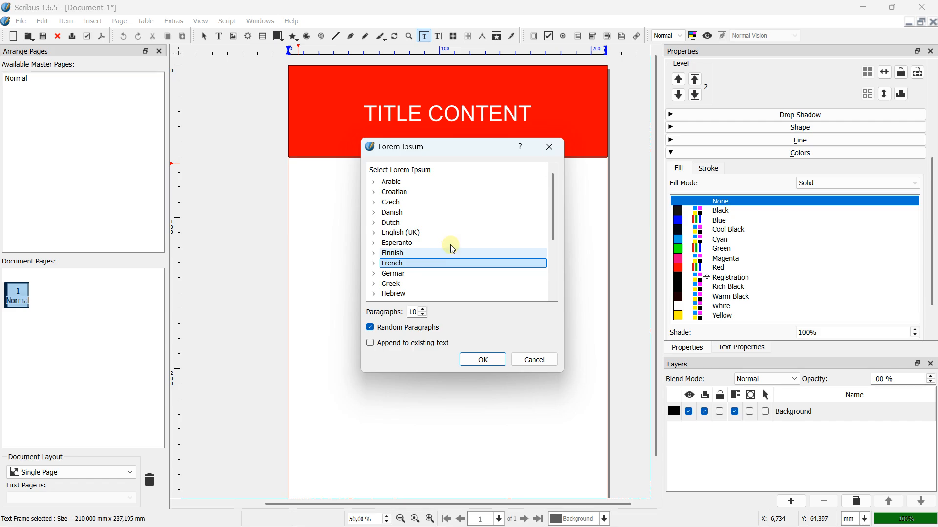
left_click(399, 236)
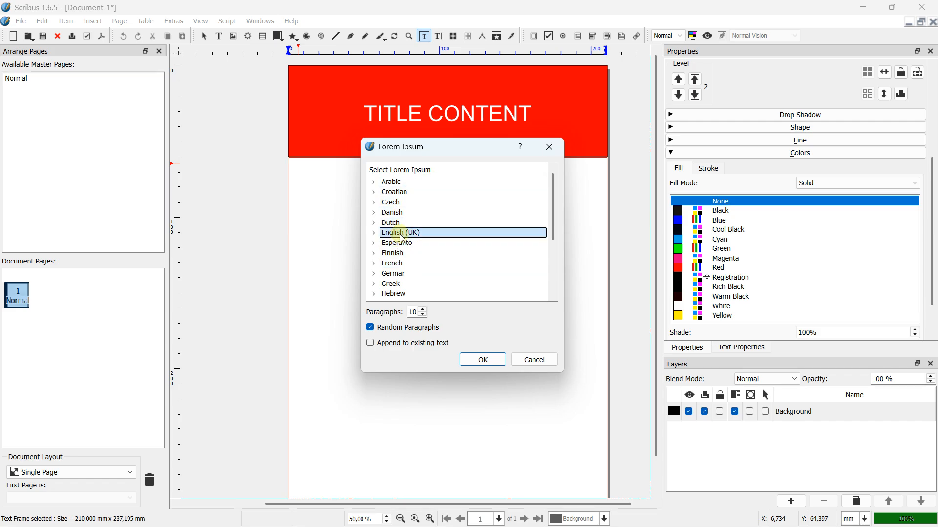
left_click(424, 316)
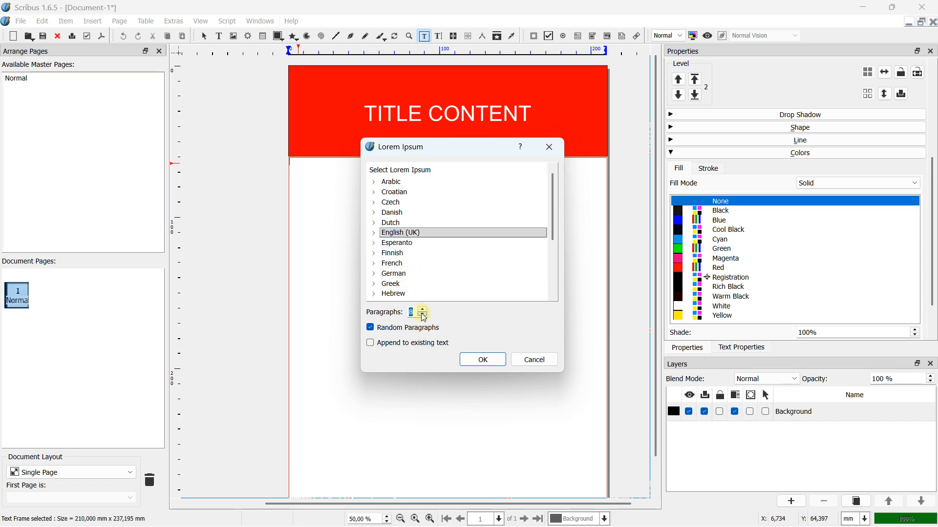
left_click(424, 318)
left_click(479, 360)
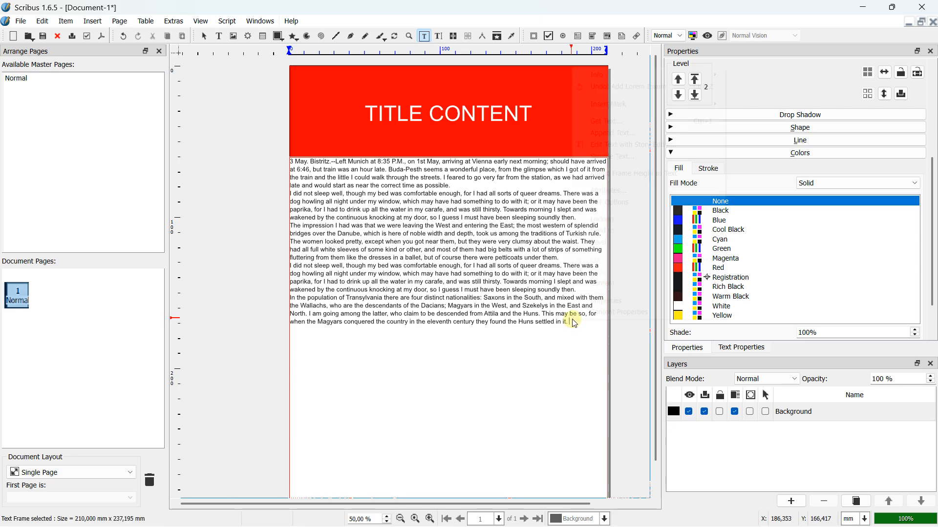
Step: Append 6 random paragraphs of French sample text to the existing body text
right_click(573, 322)
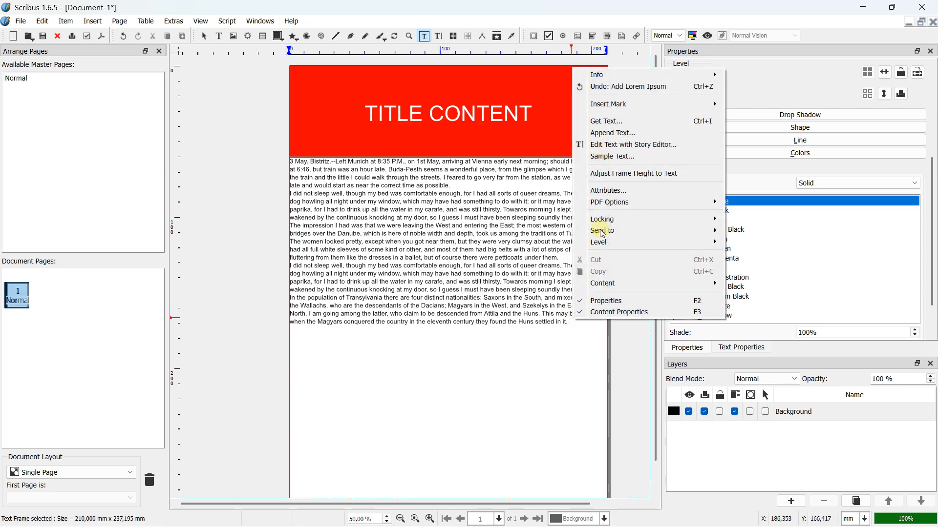
left_click(623, 159)
left_click(423, 318)
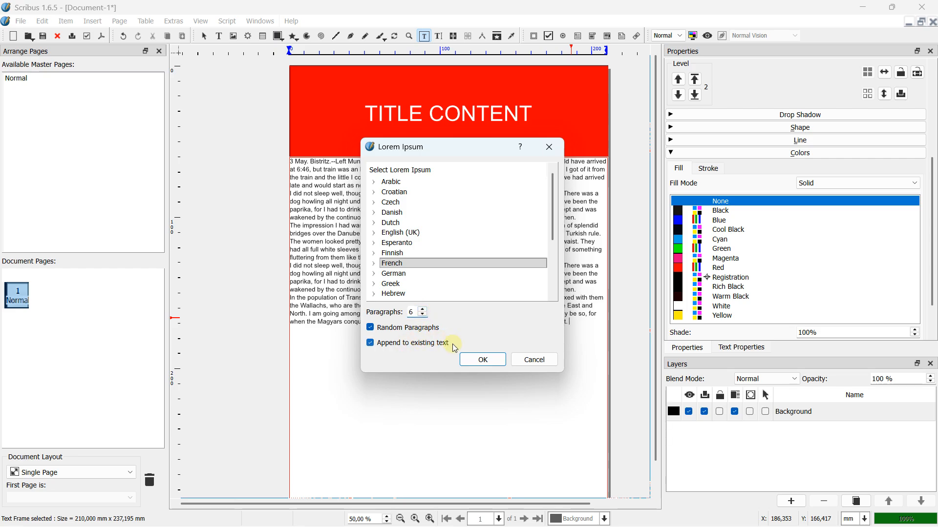
left_click(481, 359)
scroll(450, 263, "down", 1)
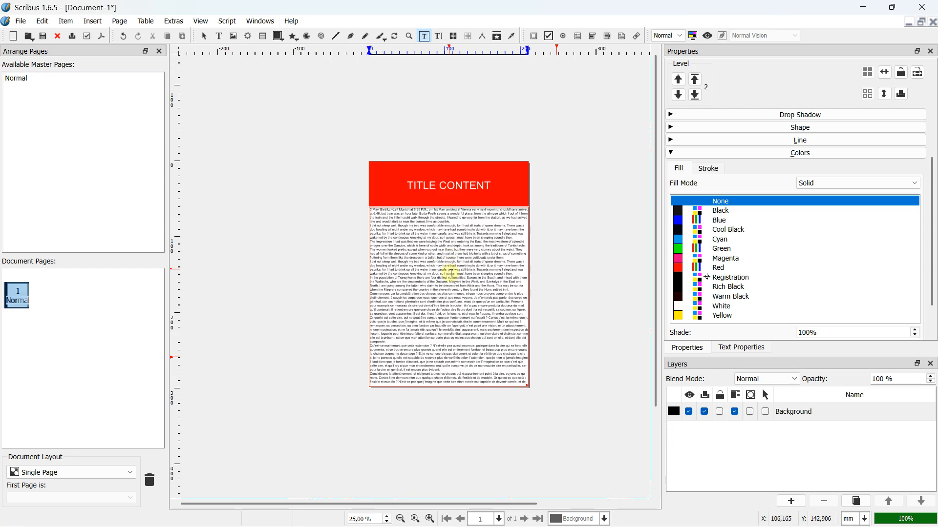
scroll(451, 273, "up", 1)
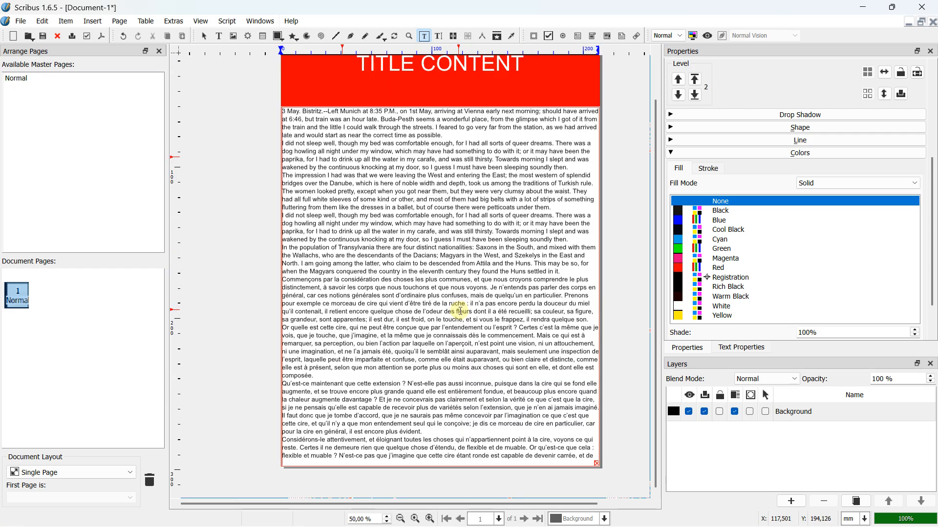
Step: Select the body text frame as a whole and show its text properties
left_click(264, 174)
left_click(326, 155)
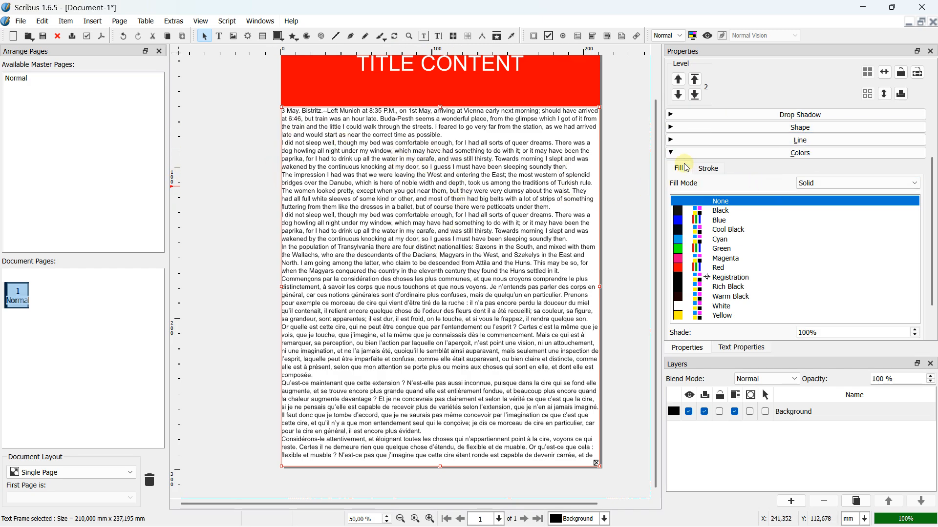
left_click(671, 154)
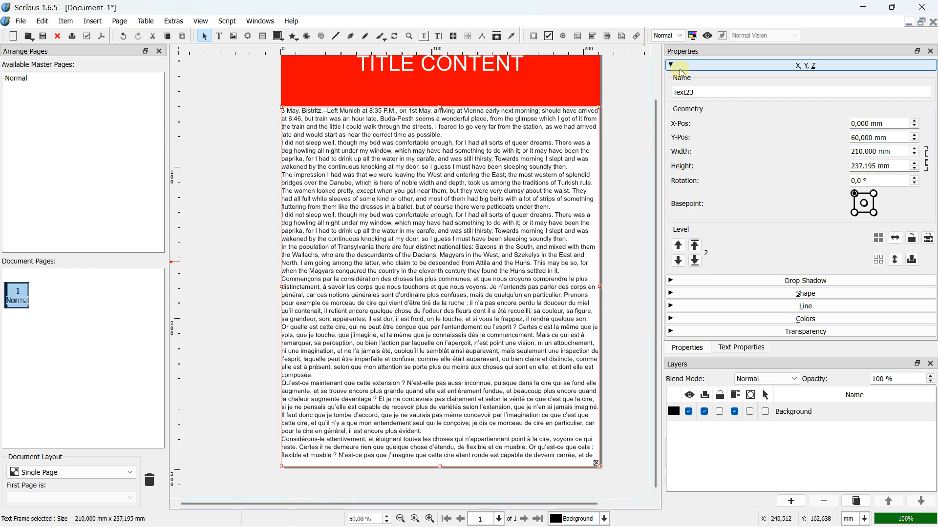
left_click(723, 347)
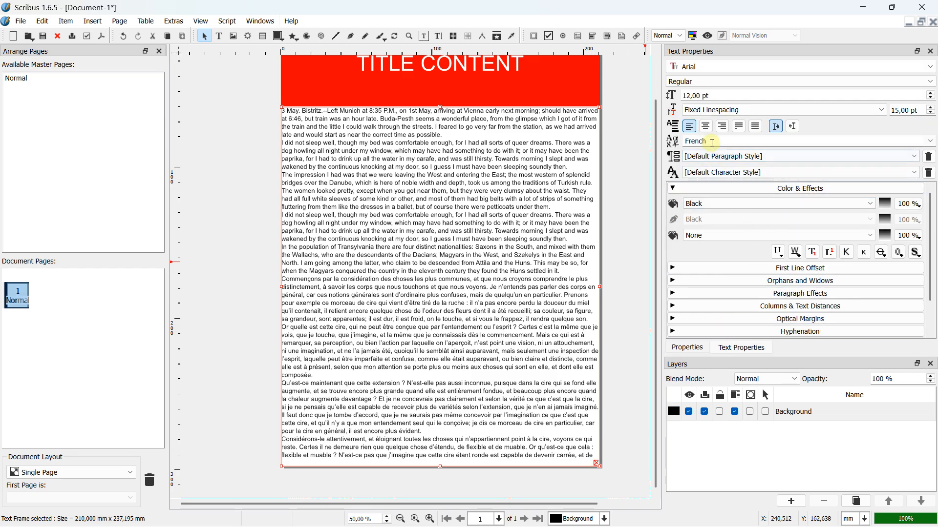
Step: Try larger font sizes on the body text, and return it to 12 pt
left_click(737, 95)
left_click(932, 93)
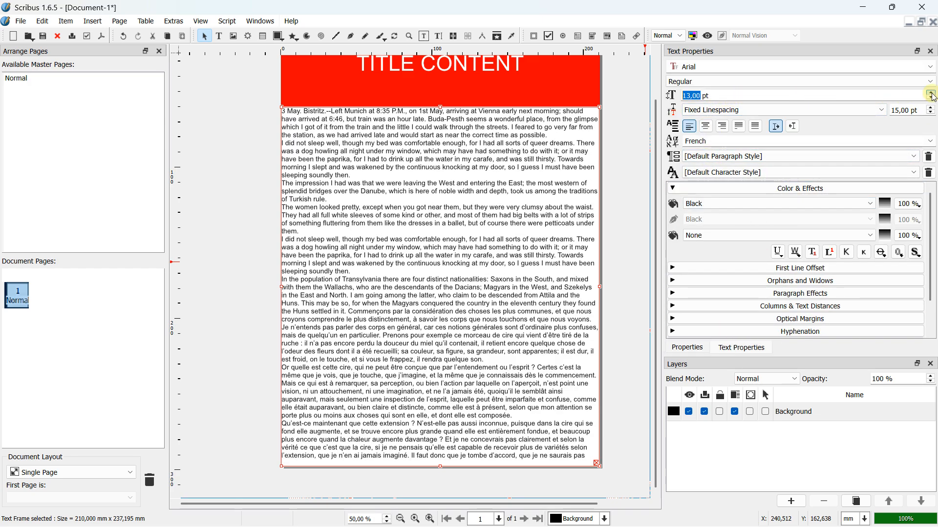
left_click(932, 93)
left_click(932, 94)
left_click(931, 93)
left_click(932, 99)
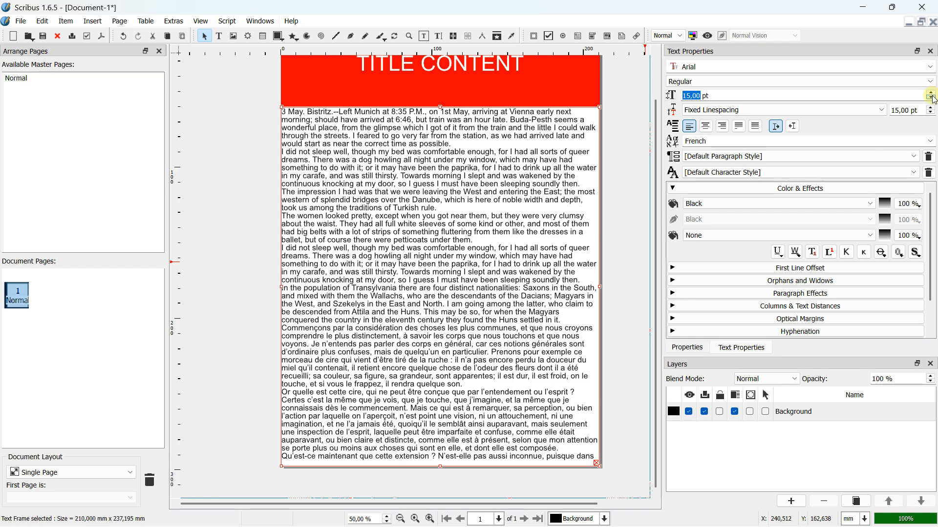
left_click(933, 98)
left_click(933, 98)
left_click(932, 99)
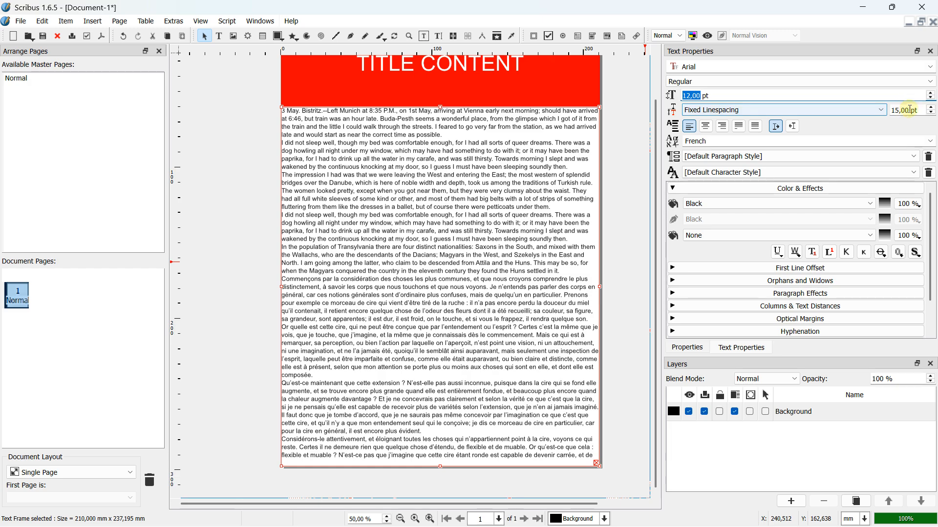
Step: Try wider and tighter fixed linespacing on the body text, and settle on 16 pt
left_click(932, 107)
left_click(932, 108)
left_click(932, 108)
left_click(932, 107)
left_click(932, 108)
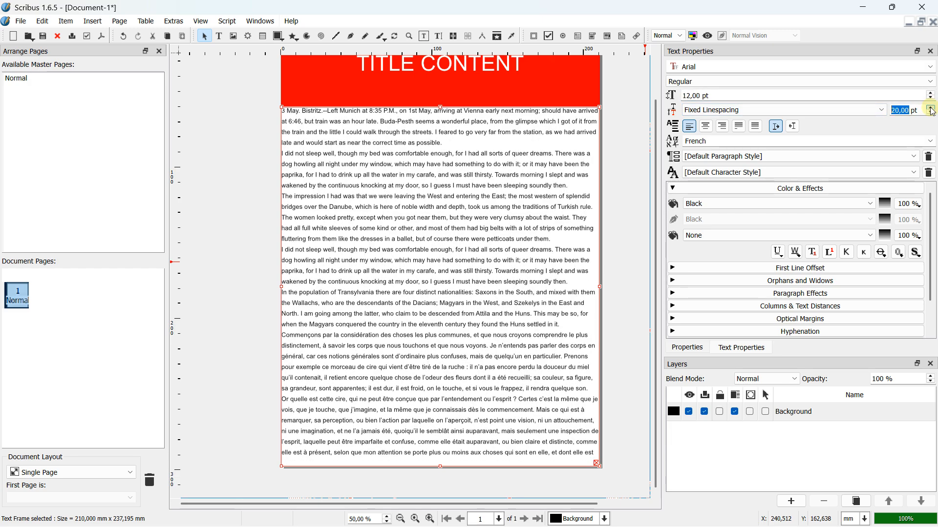
left_click(932, 114)
left_click(932, 114)
left_click(931, 115)
left_click(932, 115)
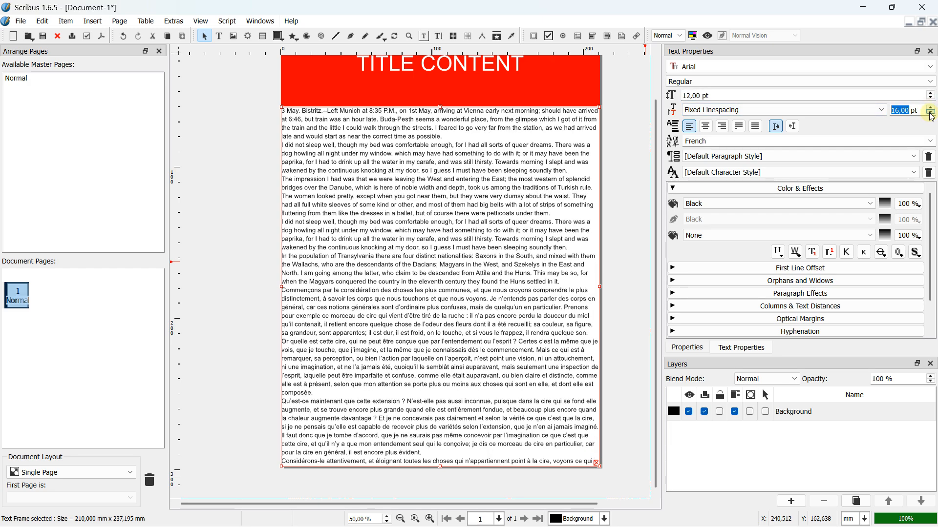
left_click(932, 114)
left_click(931, 114)
left_click(931, 108)
left_click(932, 107)
Step: Try centered, right and forced-justified alignment on the body text, and set it to justified
left_click(713, 128)
left_click(725, 128)
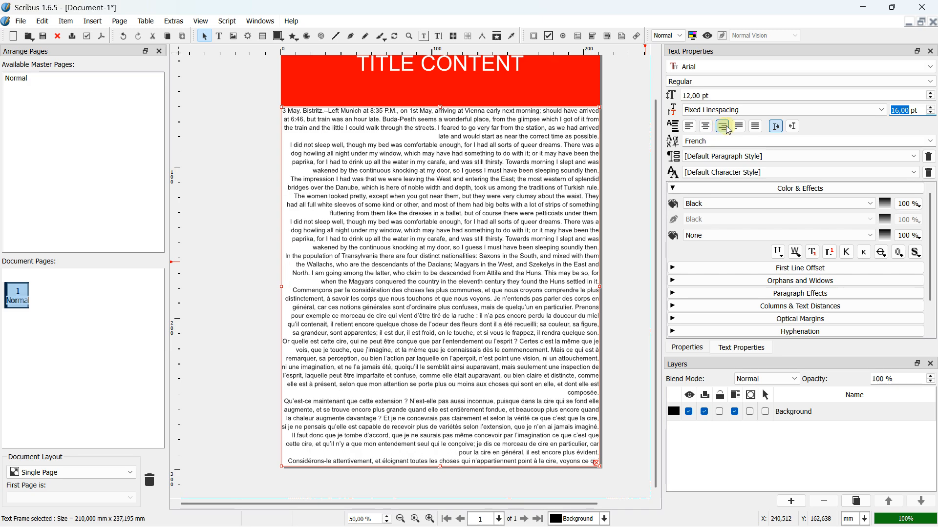
left_click(753, 127)
left_click(740, 128)
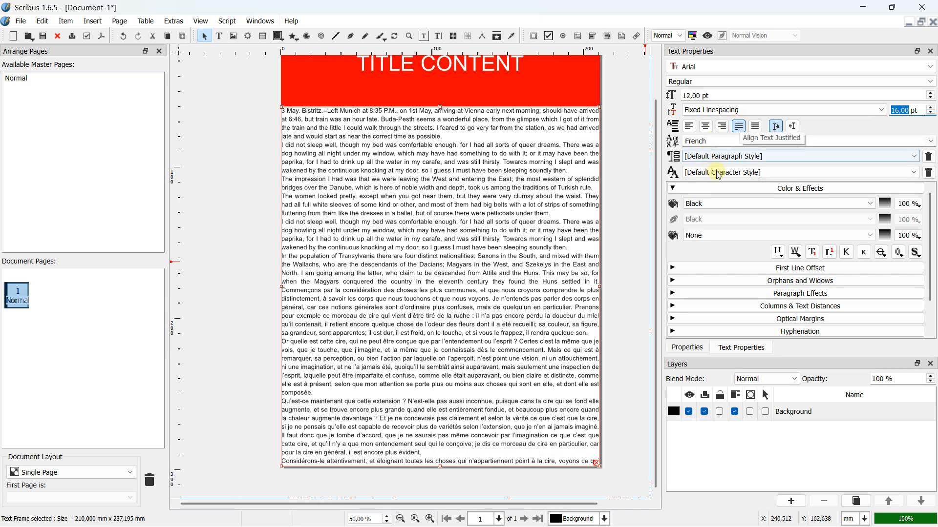
left_click(701, 97)
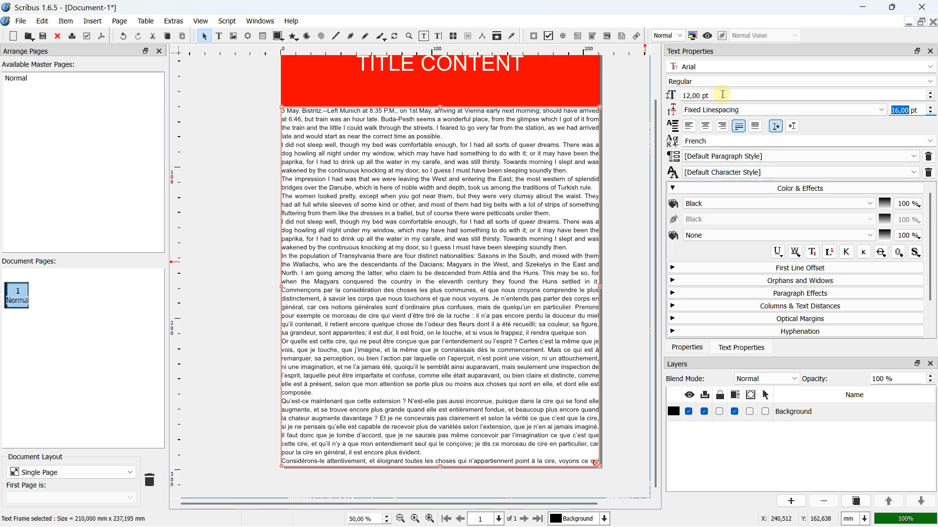
Step: Set the body text's font size to 10 pt
left_click(931, 100)
left_click(931, 100)
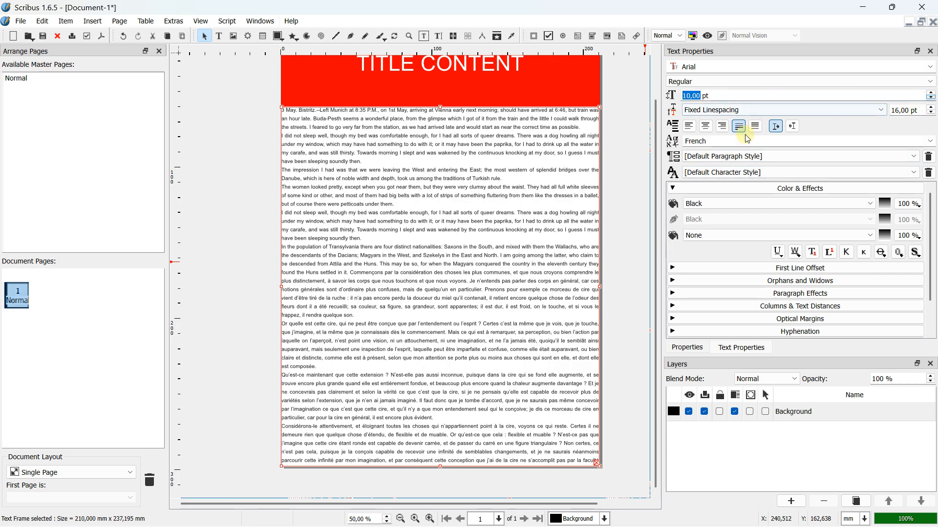
Step: Try a blue text color and a green background color on the body text, and restore black text with no background
left_click(716, 203)
left_click(722, 235)
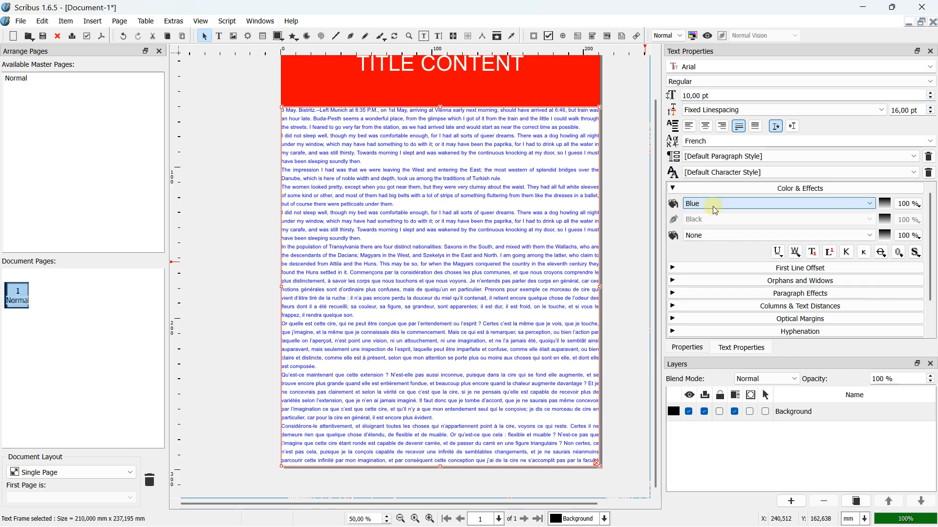
left_click(713, 204)
left_click(717, 224)
left_click(716, 235)
left_click(721, 295)
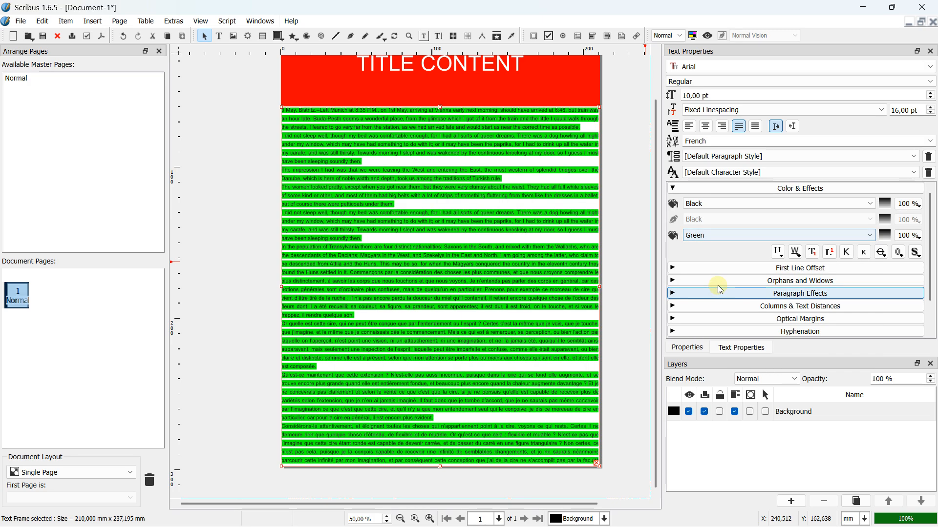
left_click(723, 238)
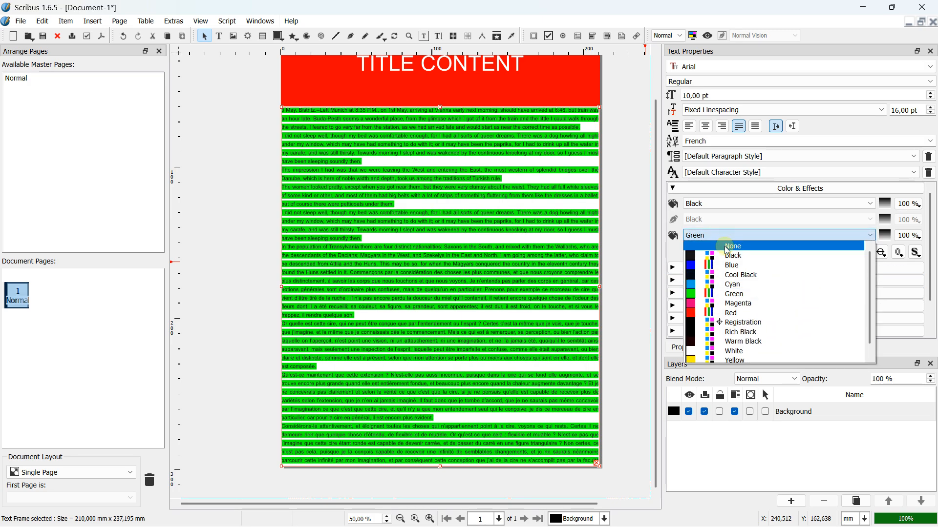
left_click(726, 248)
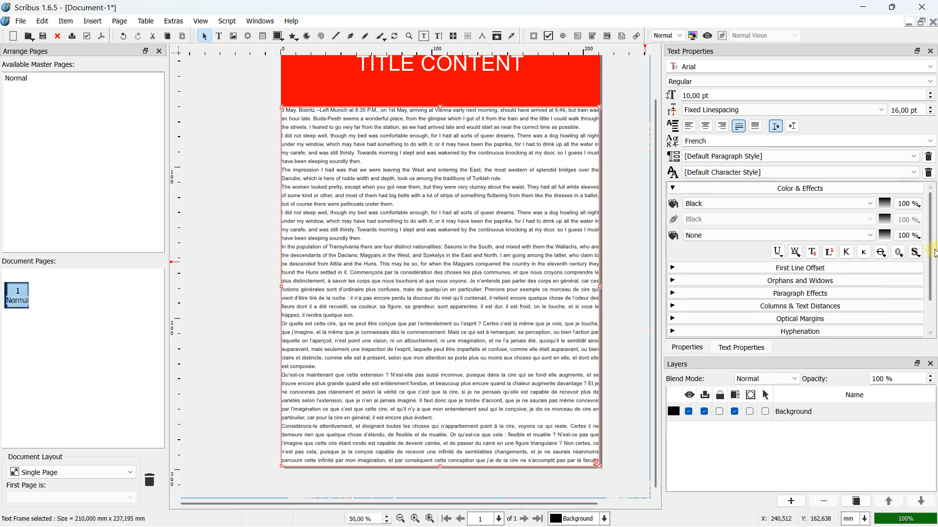
Step: Try three columns in the body text frame, and settle on two columns
left_click_drag(934, 254, 929, 293)
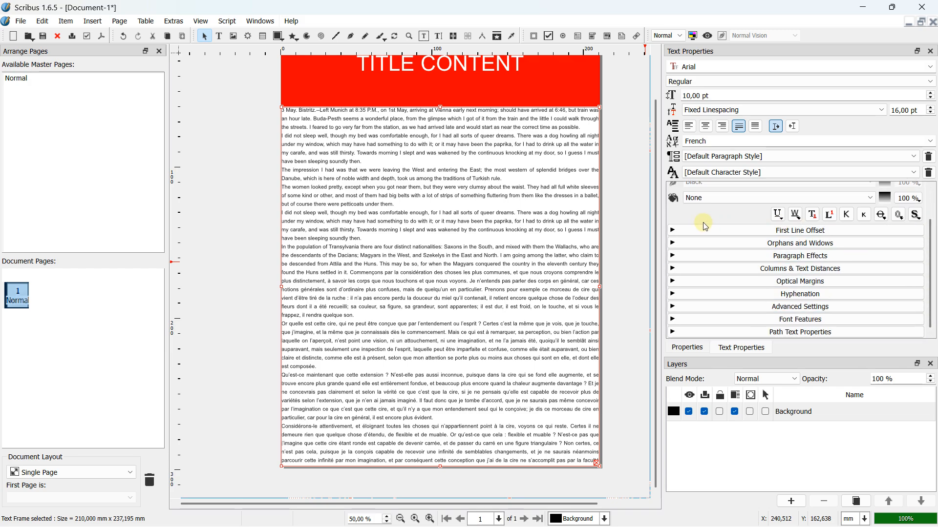
left_click(677, 269)
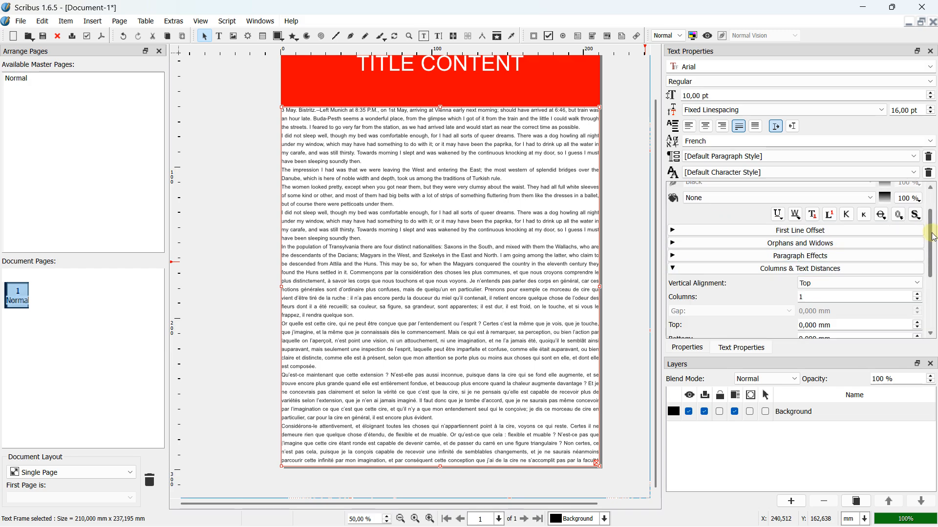
scroll(932, 282, "down", 3)
scroll(933, 281, "up", 1)
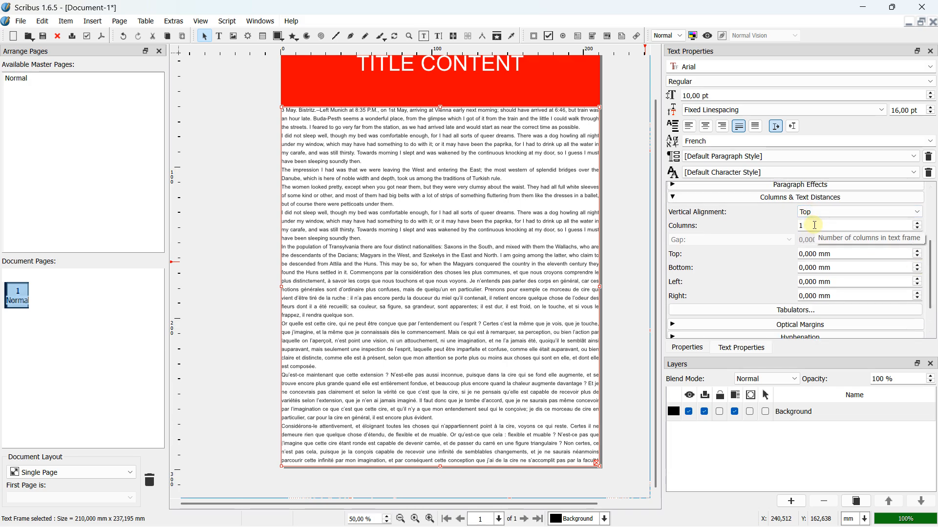
left_click(918, 223)
left_click(918, 223)
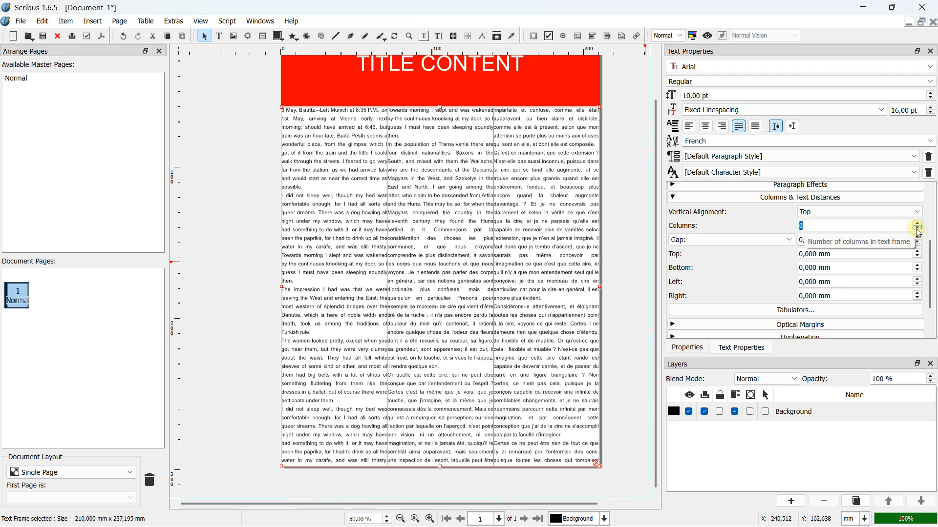
left_click(917, 229)
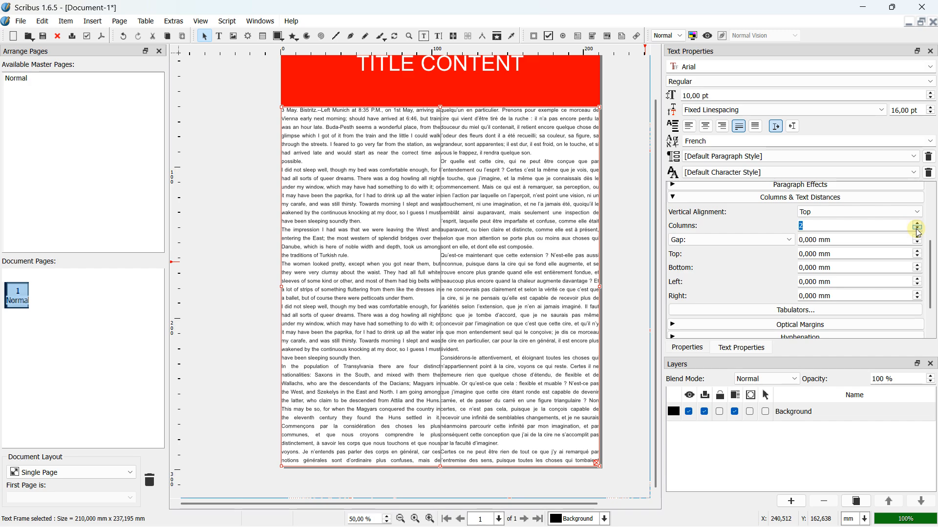
Step: Set the gap between the body text frame's two columns to 10 mm
left_click(791, 239)
left_click(789, 240)
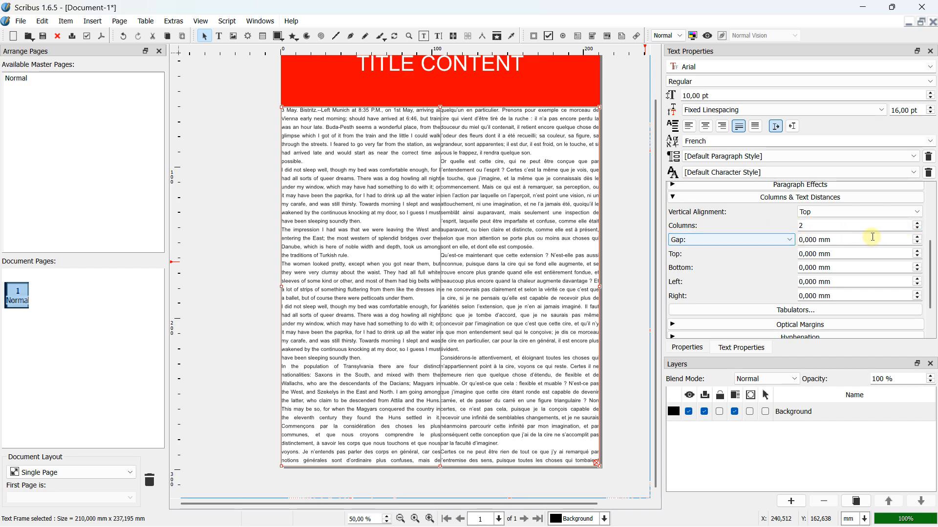
left_click(917, 237)
left_click(917, 237)
left_click(917, 237)
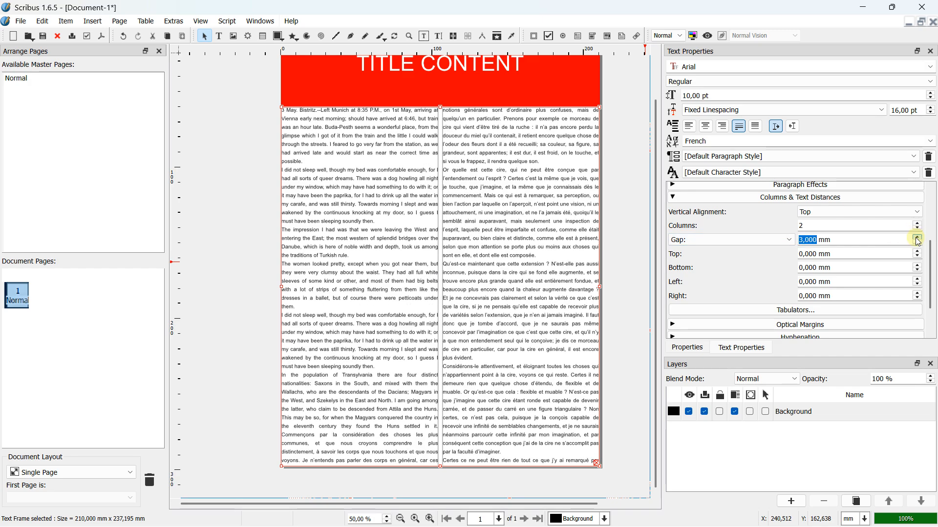
left_click(918, 238)
left_click(917, 237)
left_click(917, 238)
left_click(918, 237)
left_click(918, 237)
left_click(918, 238)
left_click(918, 238)
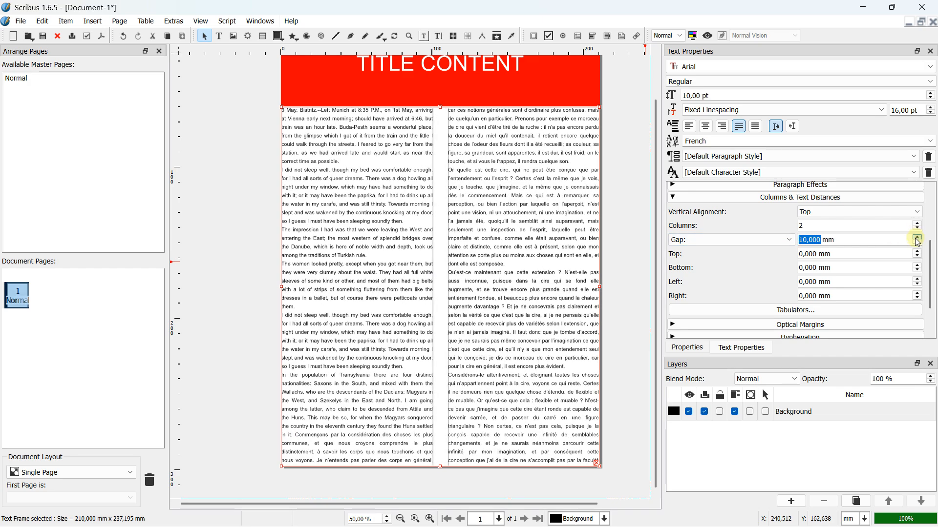
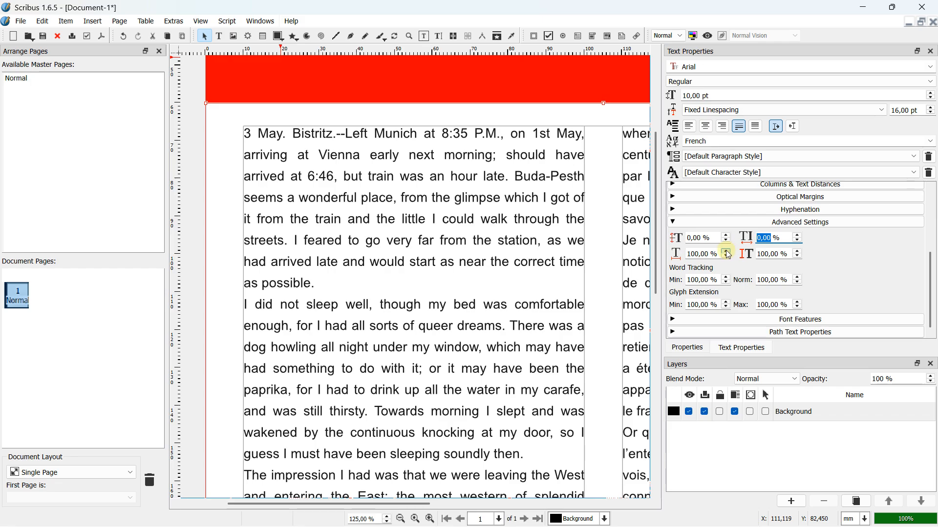
Step: Try widening the body text's characters to 120% width
left_click(728, 251)
left_click(727, 251)
left_click(727, 251)
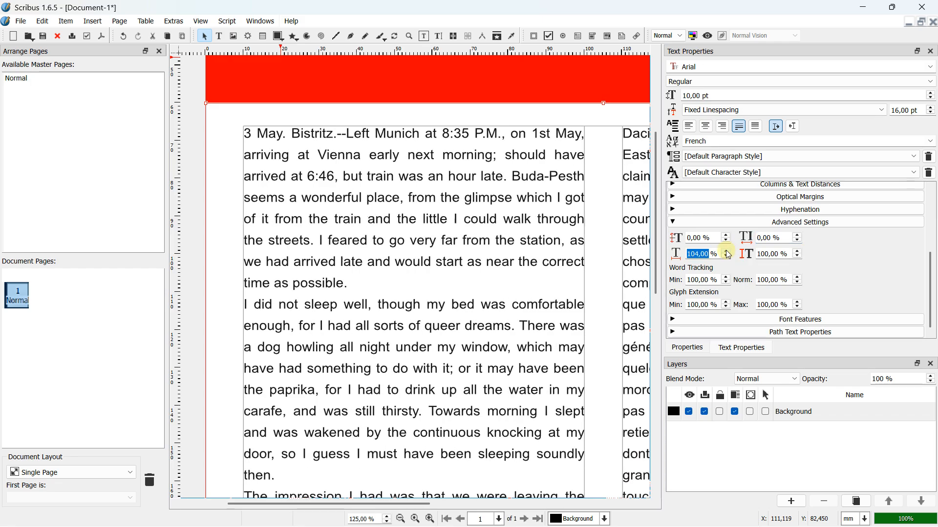
left_click(728, 251)
left_click(728, 251)
left_click(727, 251)
left_click(728, 251)
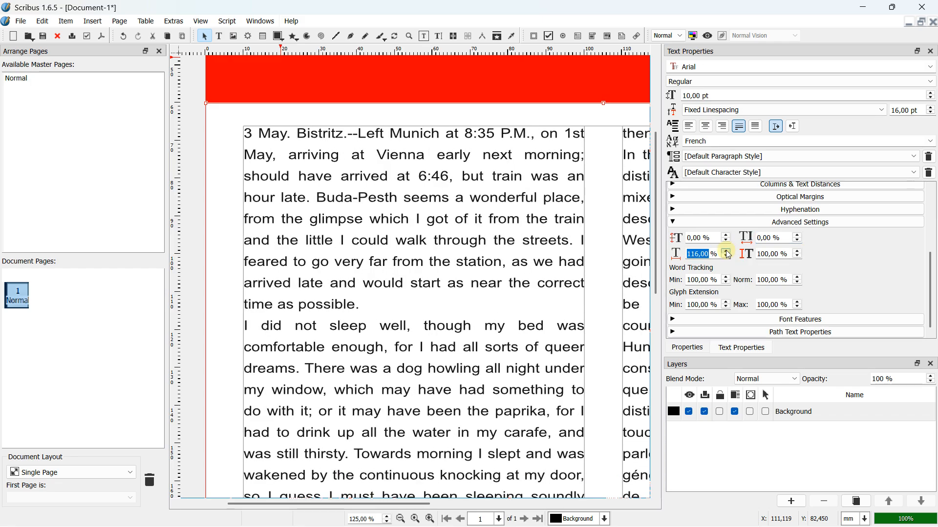
left_click(728, 251)
left_click(728, 251)
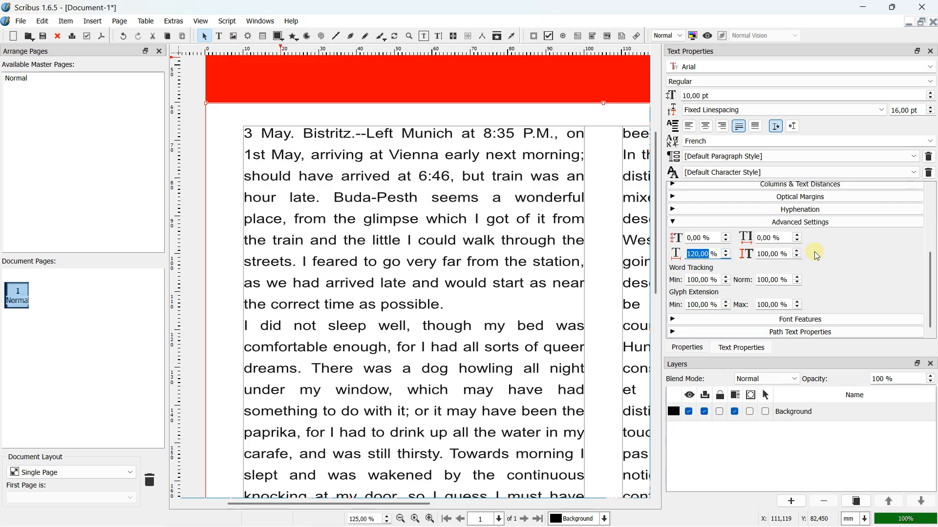
Step: Try scaling the body text's character height down to 99% and up to about 124%
left_click(799, 256)
left_click(799, 256)
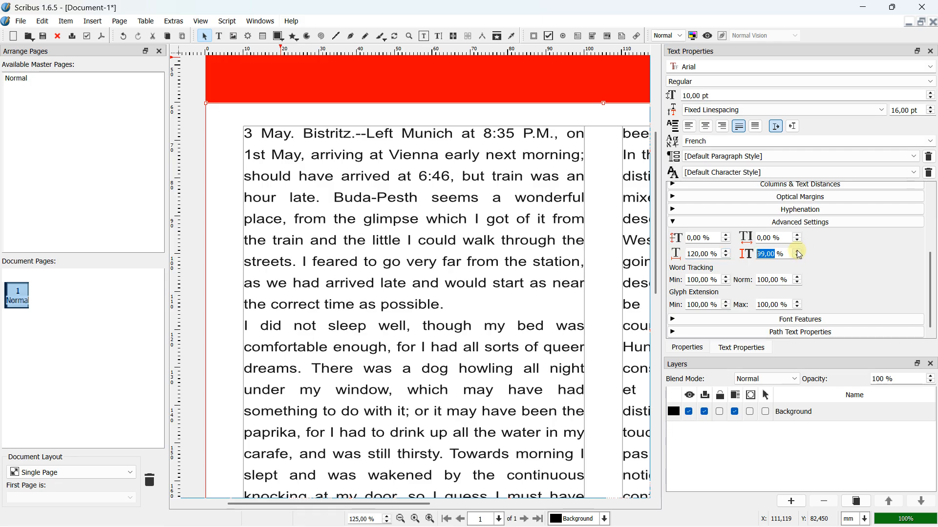
left_click(797, 251)
left_click(796, 257)
scroll(799, 254, "up", 7)
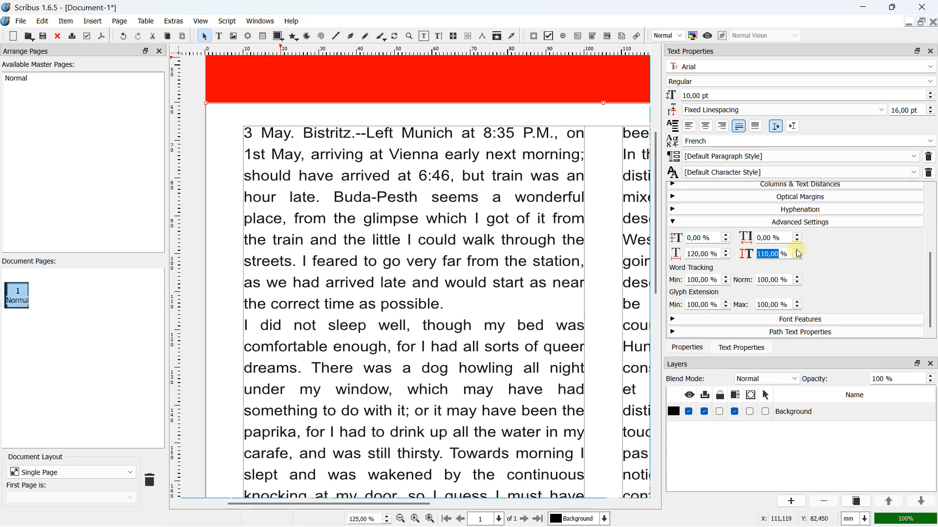
scroll(799, 254, "up", 4)
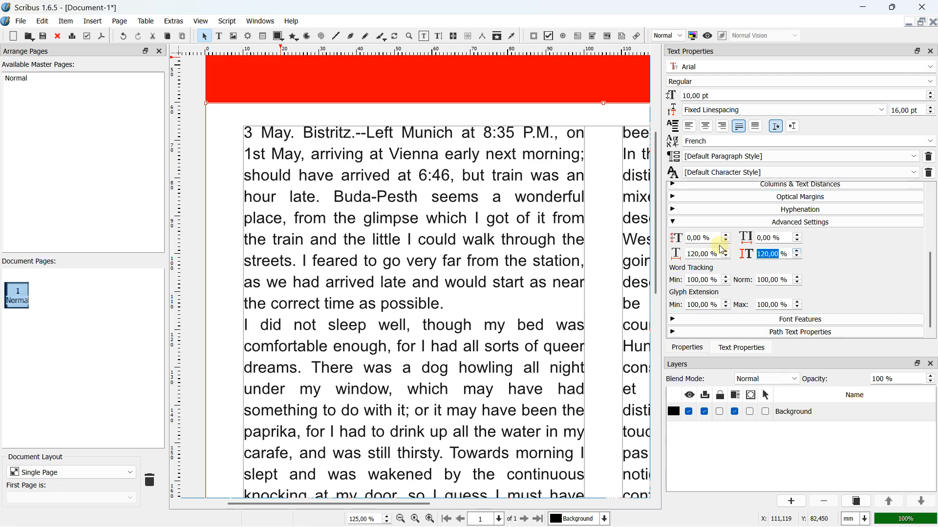
scroll(799, 254, "up", 1)
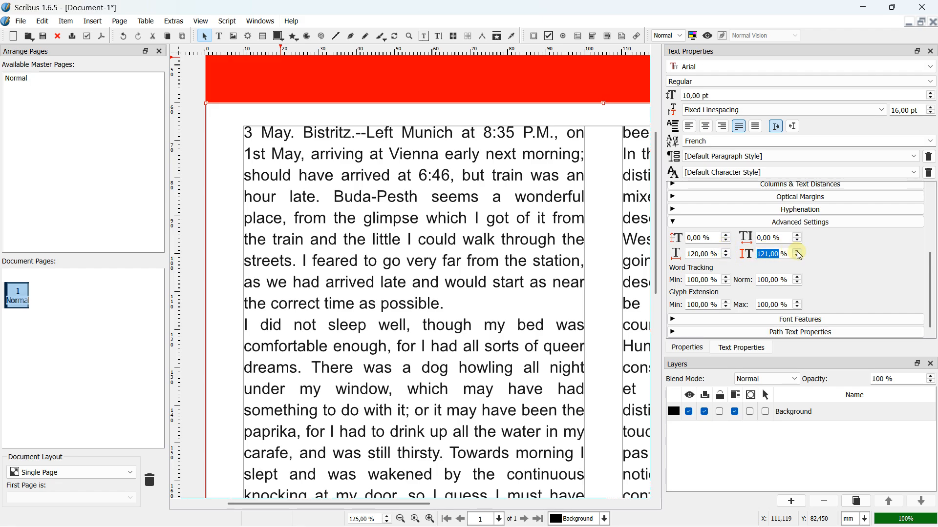
scroll(799, 254, "up", 1)
Step: Return the body text's character width and height scaling to 100%
scroll(729, 253, "down", 3)
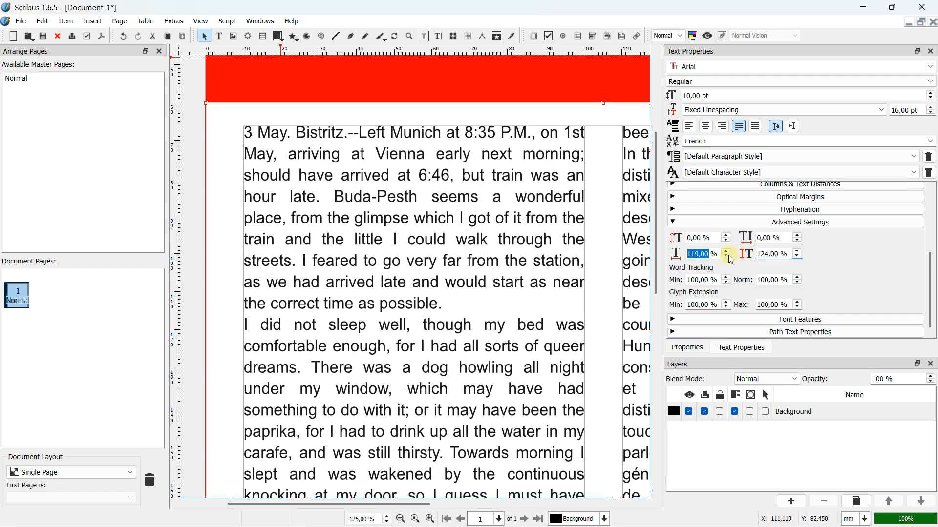
scroll(728, 255, "down", 12)
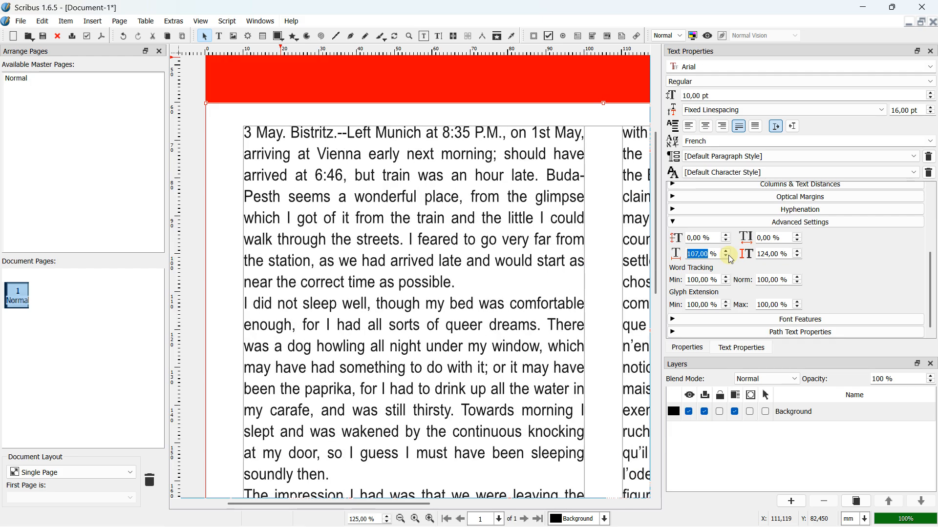
scroll(730, 255, "down", 5)
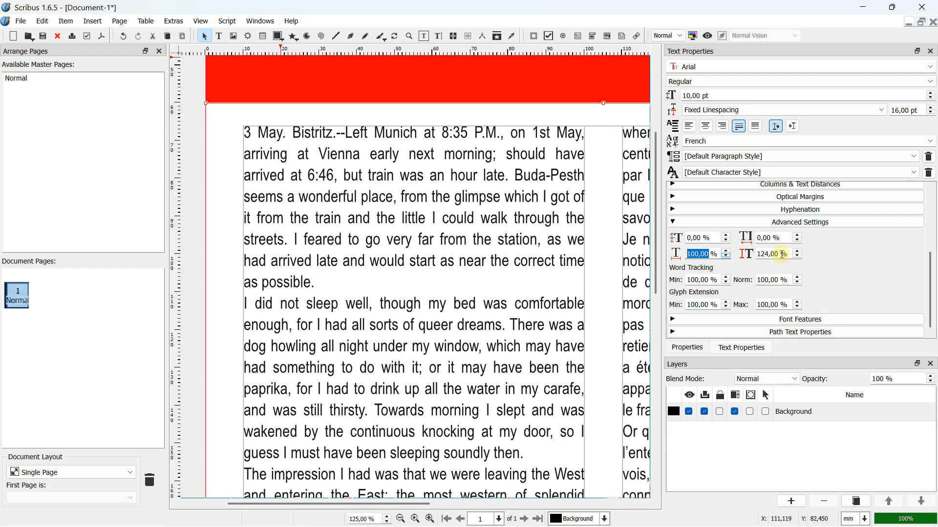
scroll(799, 256, "down", 4)
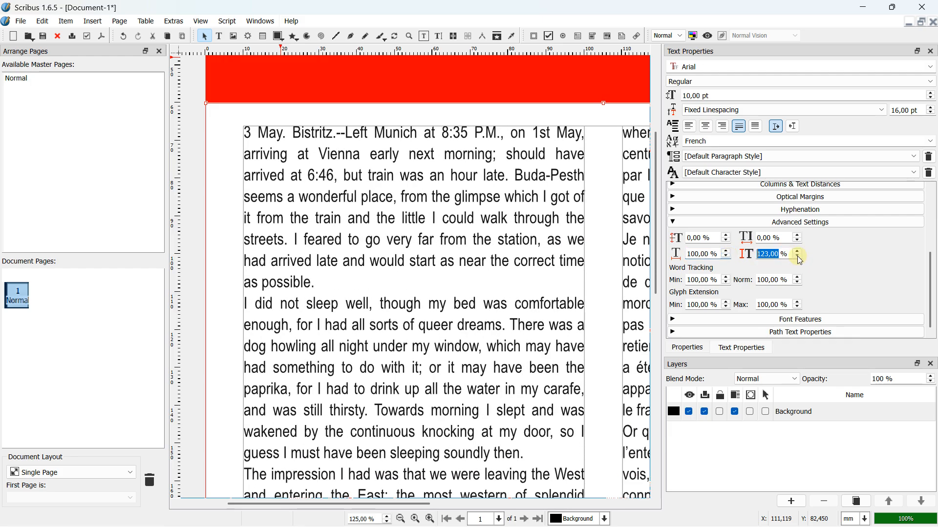
scroll(799, 258, "down", 9)
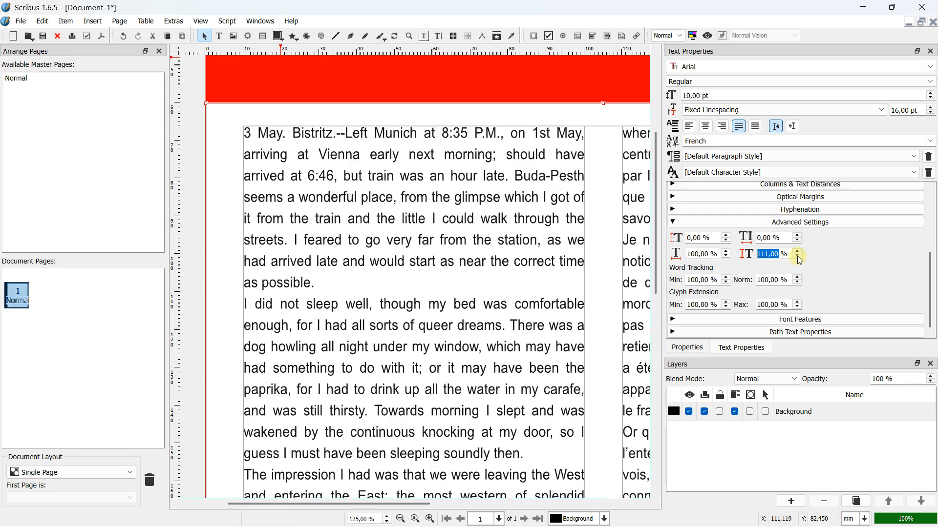
scroll(799, 260, "down", 6)
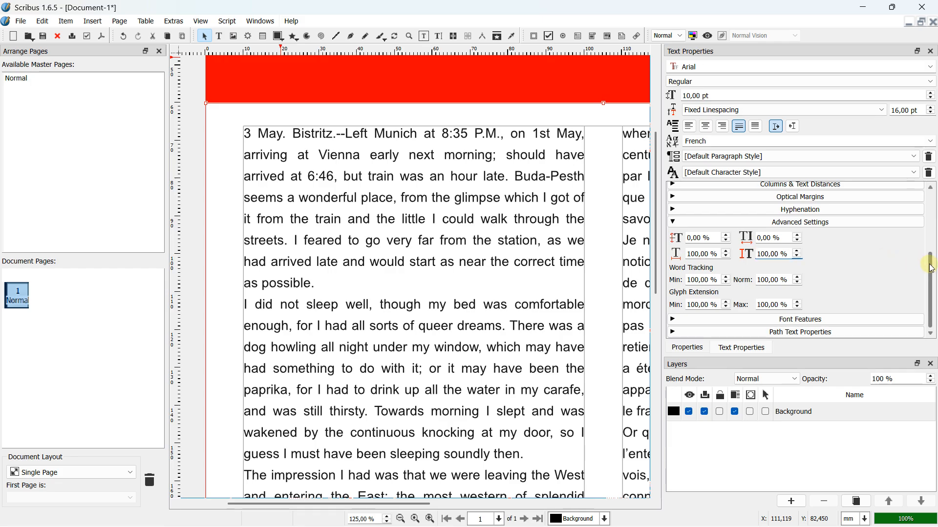
Step: Try Line Spacing and Baseline Grid as the body text's first line offset, and set it to Maximum Ascent
left_click_drag(927, 265, 801, 205)
left_click(673, 241)
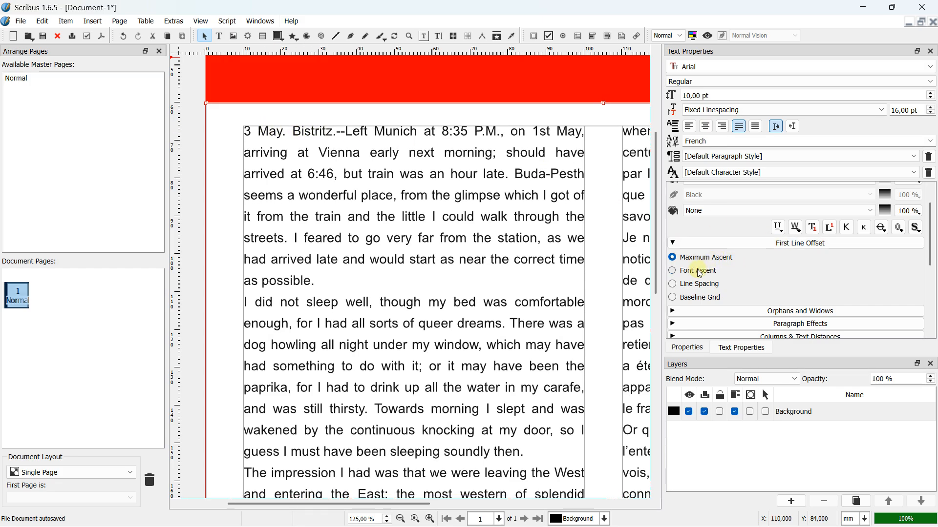
left_click(700, 285)
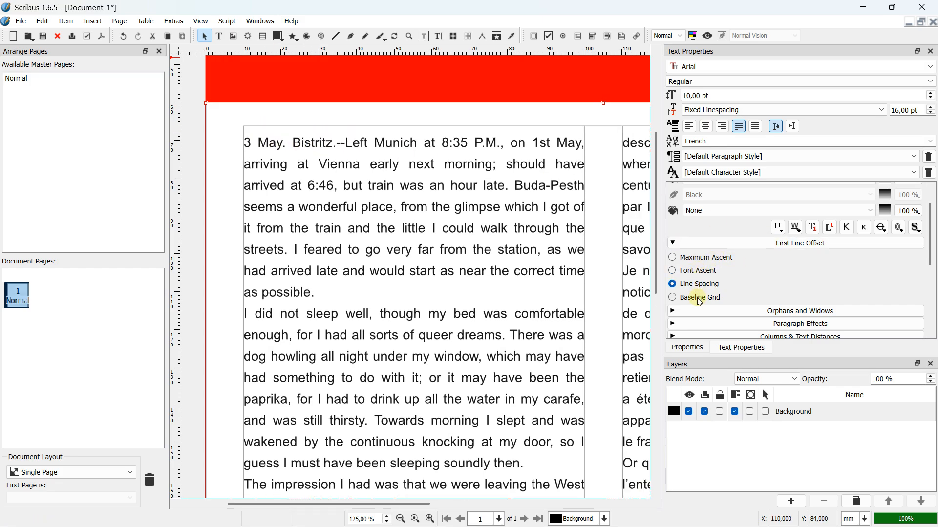
left_click(699, 299)
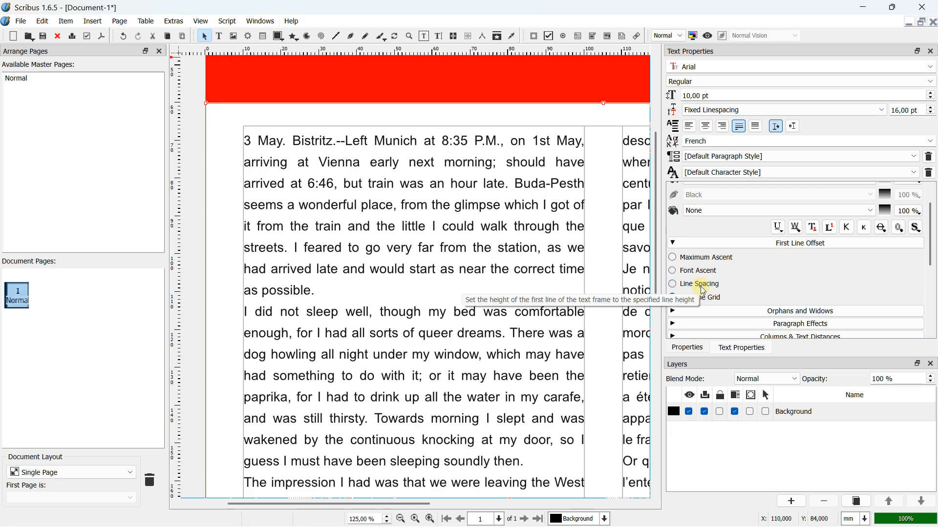
left_click(704, 258)
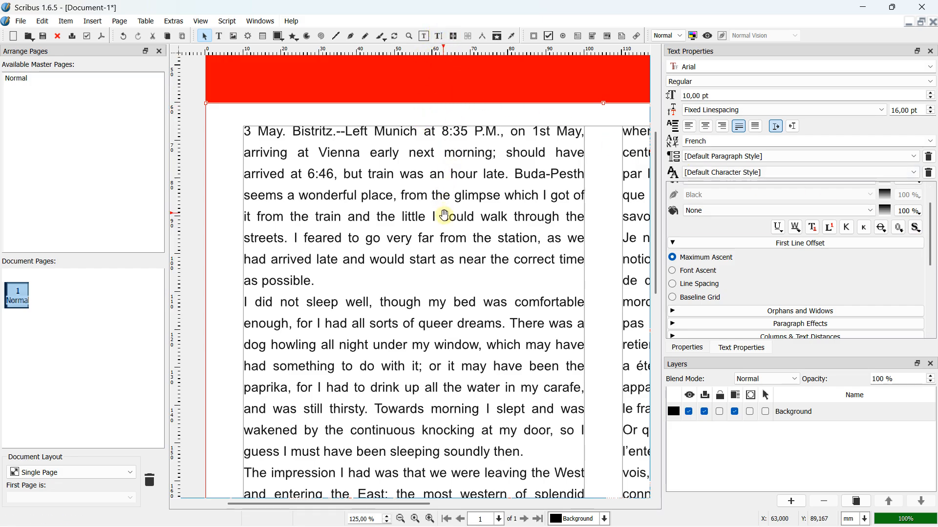
Step: Select the red title frame and open its text in the Story Editor, moving the editor window aside
scroll(452, 211, "down", 3)
scroll(463, 207, "down", 1)
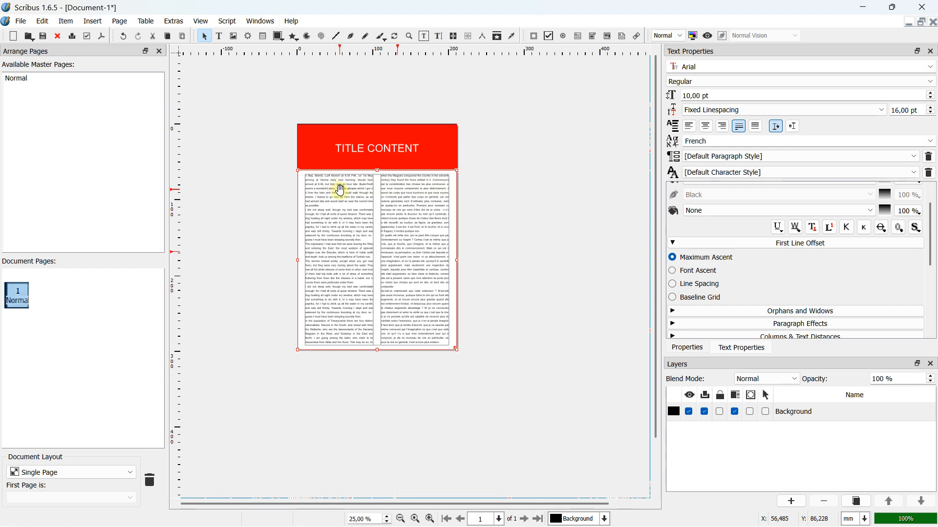
scroll(339, 188, "up", 2)
left_click(345, 94)
scroll(366, 209, "up", 3)
scroll(391, 147, "down", 1)
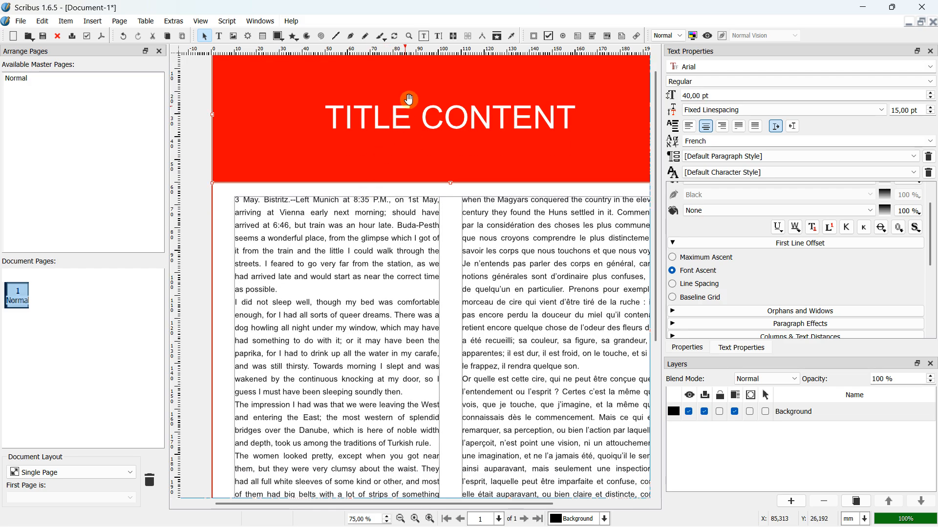
left_click(439, 36)
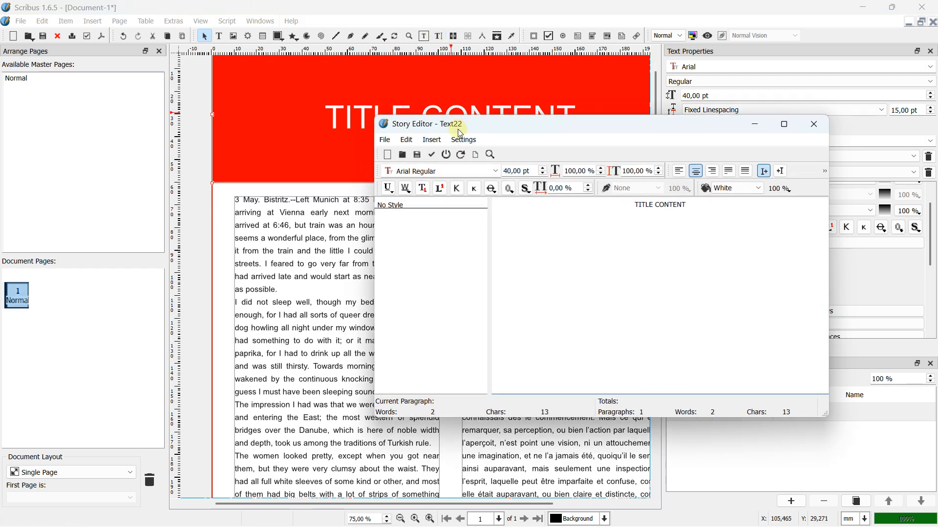
left_click_drag(461, 133, 510, 139)
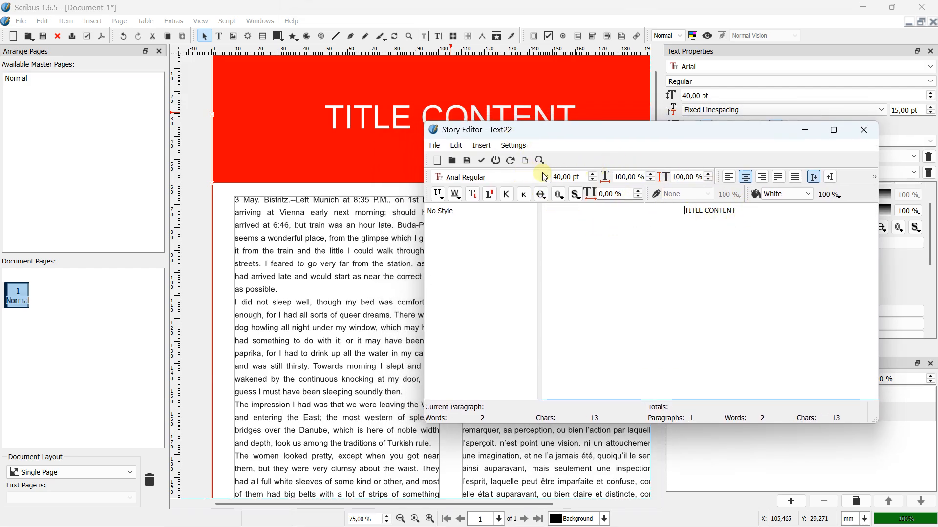
Step: Set the title text's font size to 46 pt and update the red frame, leaving the Story Editor
left_click(592, 175)
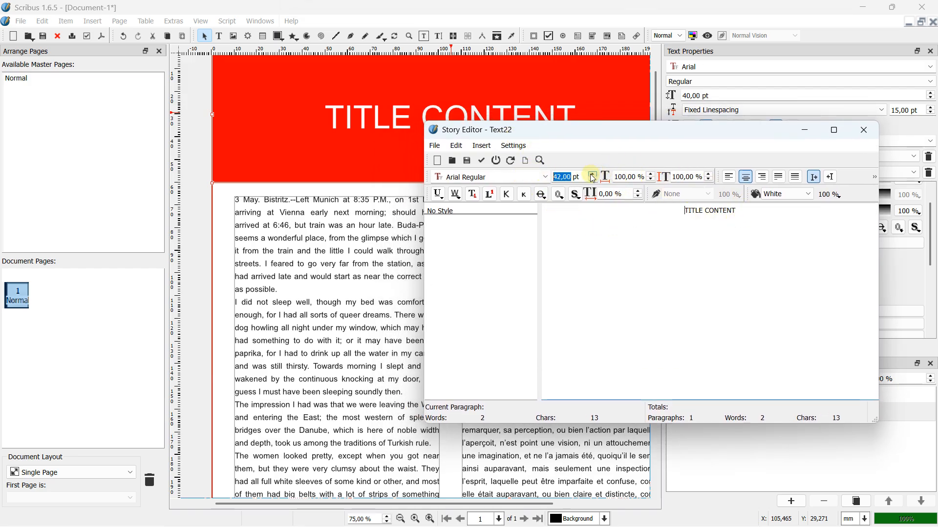
left_click_drag(740, 211, 642, 211)
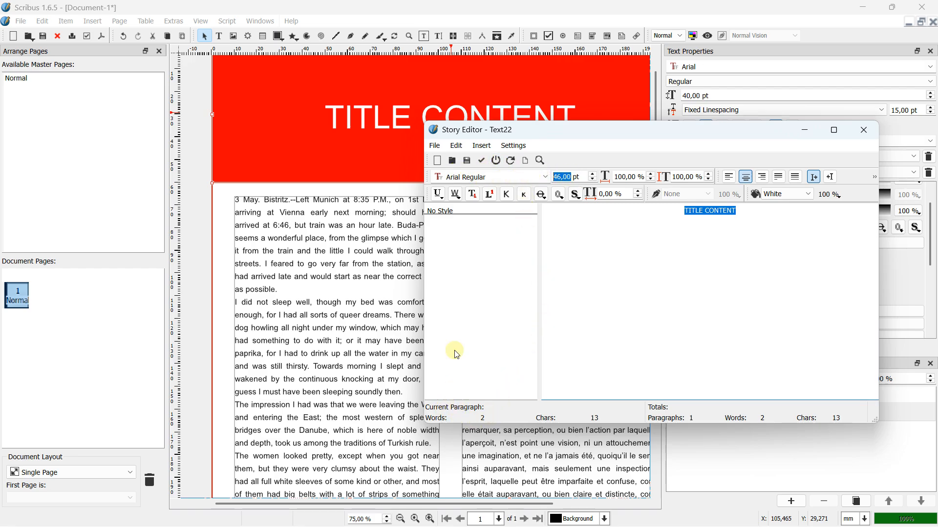
left_click(436, 148)
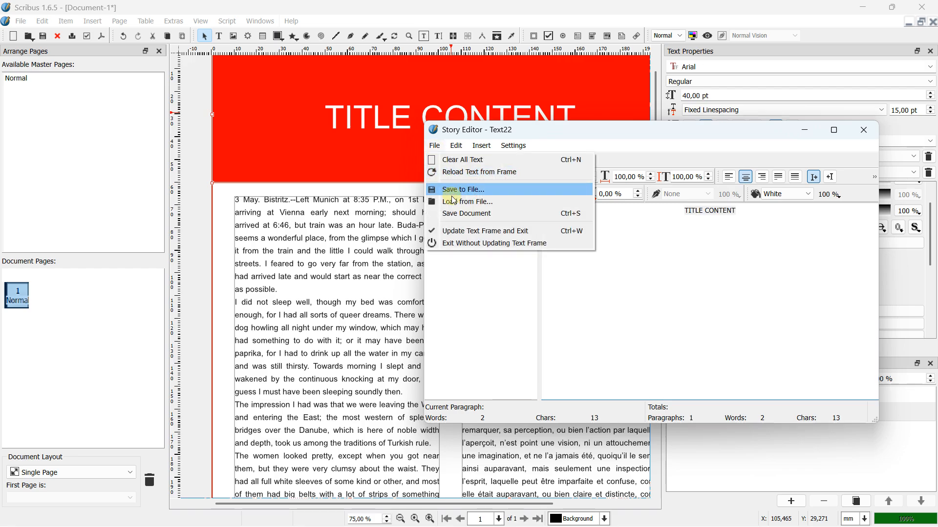
left_click(458, 231)
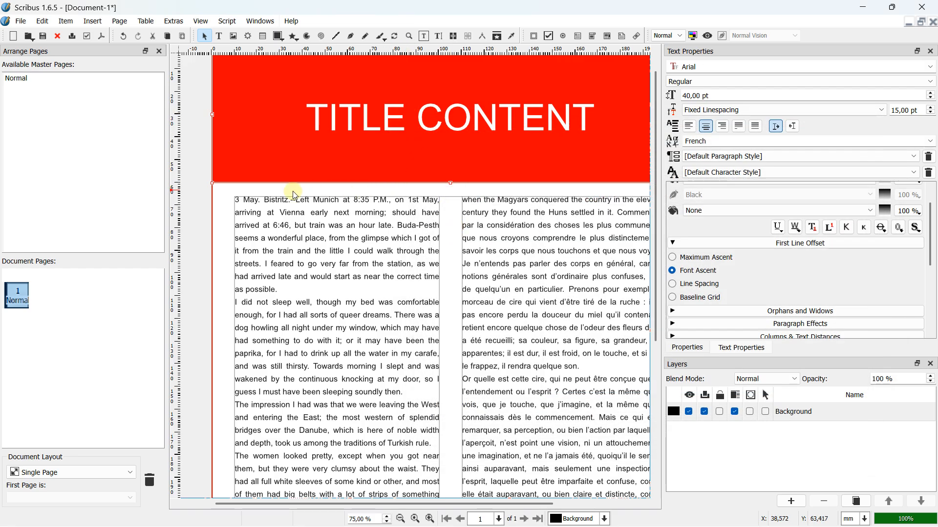
Step: Select the two-column body text frame and open its text in the Story Editor
left_click(210, 218)
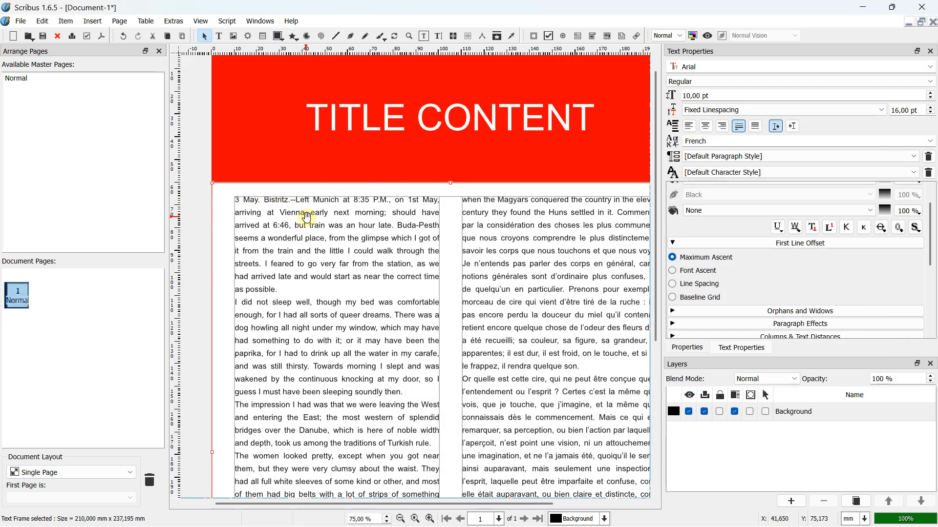
scroll(313, 215, "down", 3)
scroll(411, 256, "up", 1)
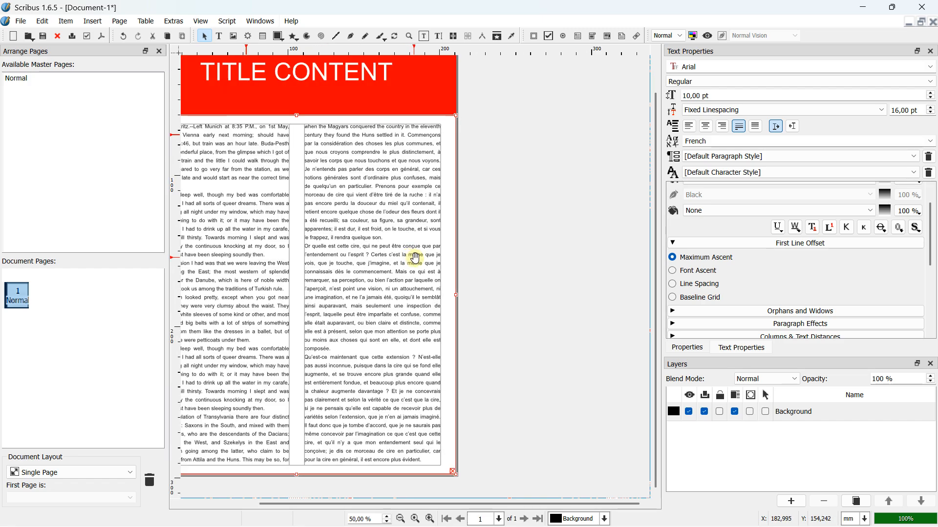
scroll(412, 255, "down", 1)
left_click(463, 244)
left_click(391, 224)
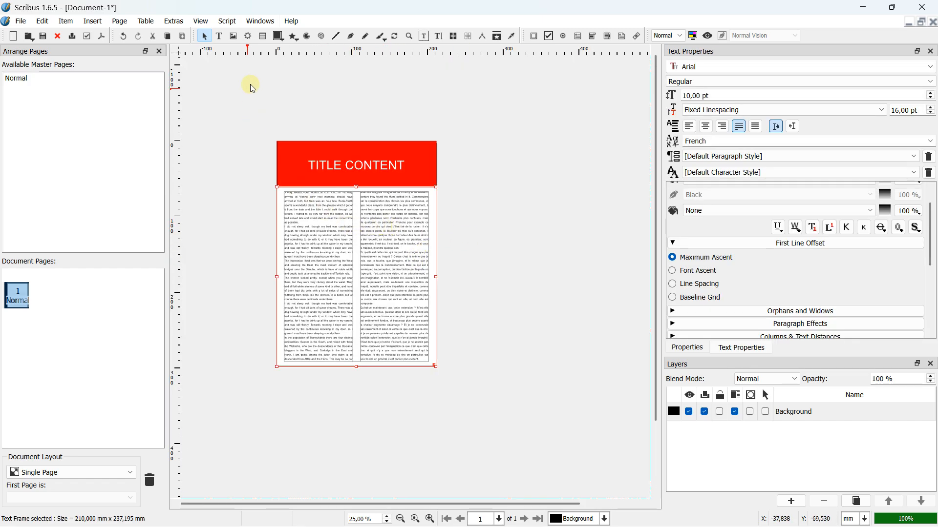
left_click(439, 37)
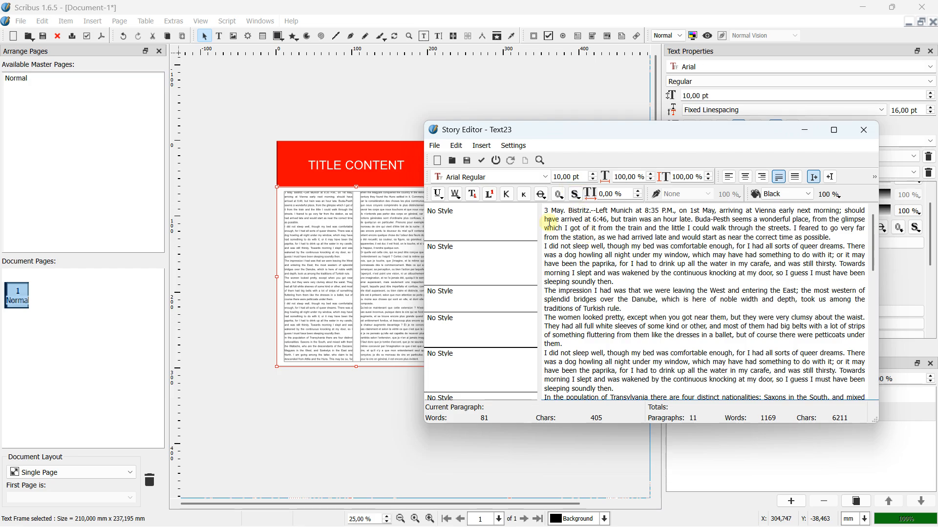
Step: Set the font size of the first two body paragraphs to 14 pt in the Story Editor
left_click_drag(546, 210, 629, 282)
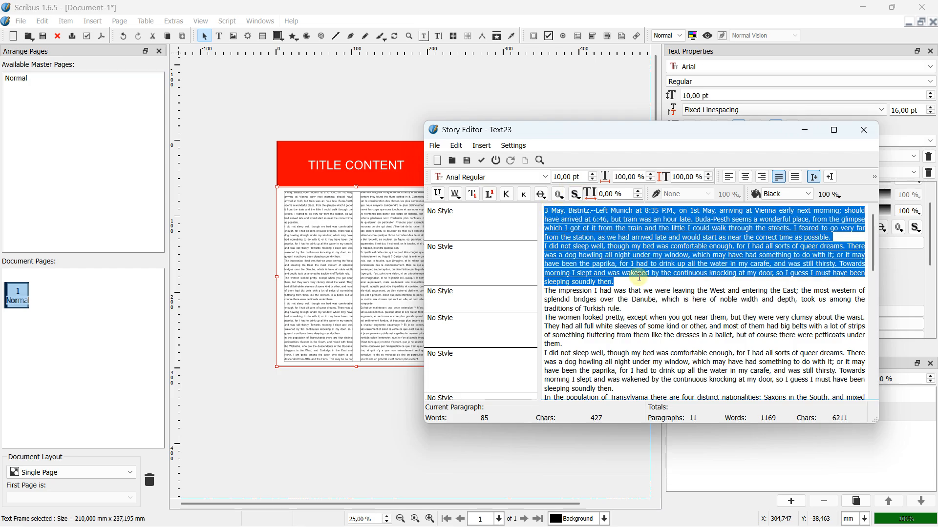
left_click(593, 174)
left_click(594, 174)
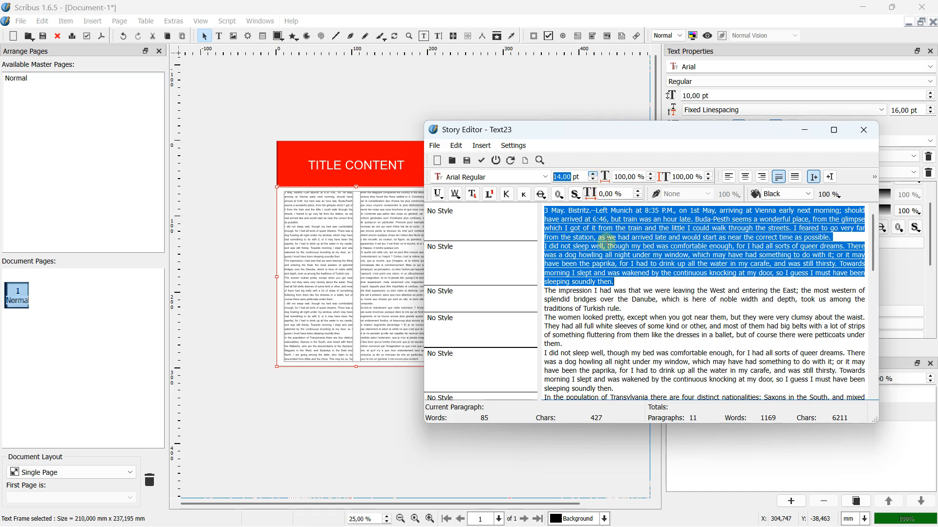
Step: Return the font size of the first two body paragraphs to 10 pt and deselect them
left_click(609, 274)
left_click_drag(616, 283, 538, 212)
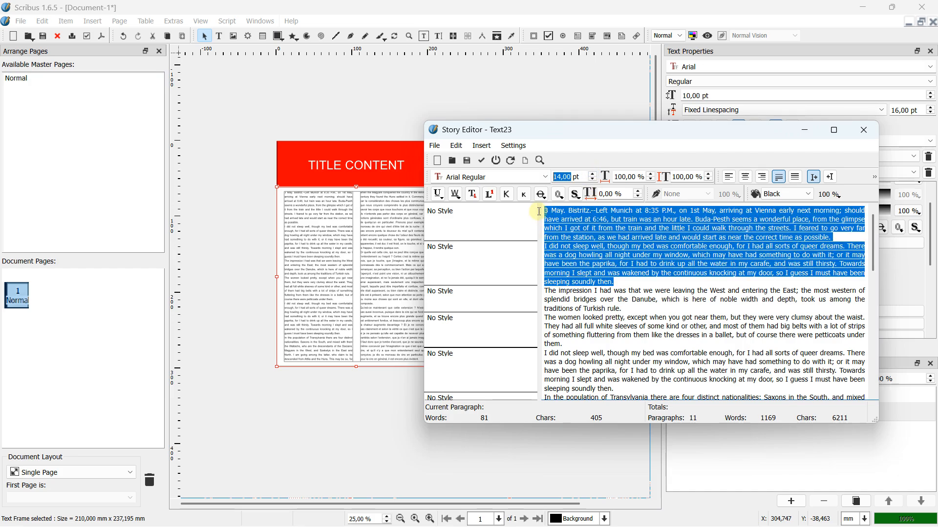
left_click(592, 180)
left_click(592, 180)
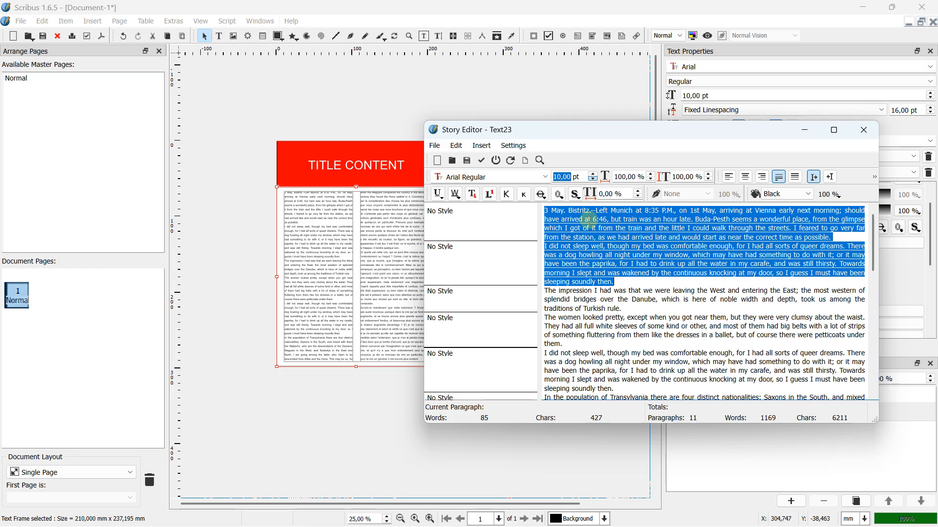
left_click(584, 262)
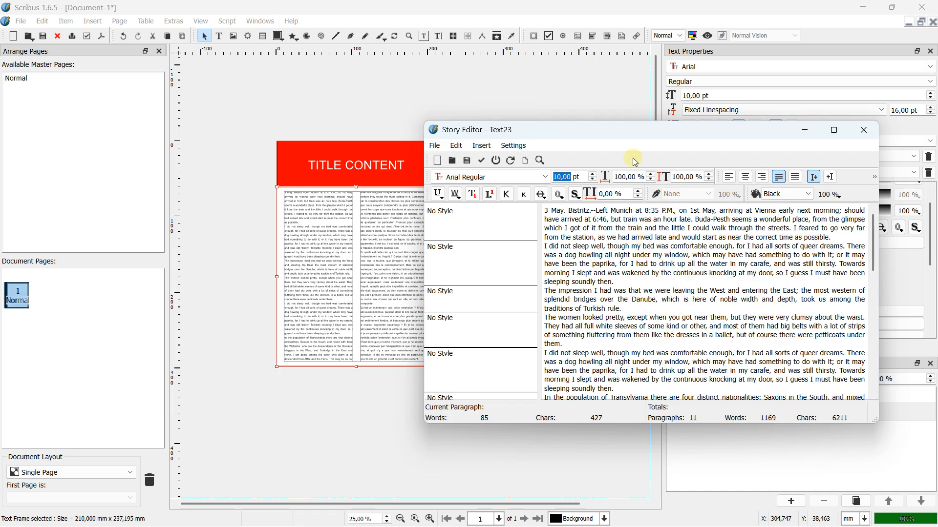
Step: Set the font size to 12 pt with no text selected, and update the body text frame, leaving the Story Editor
left_click(593, 173)
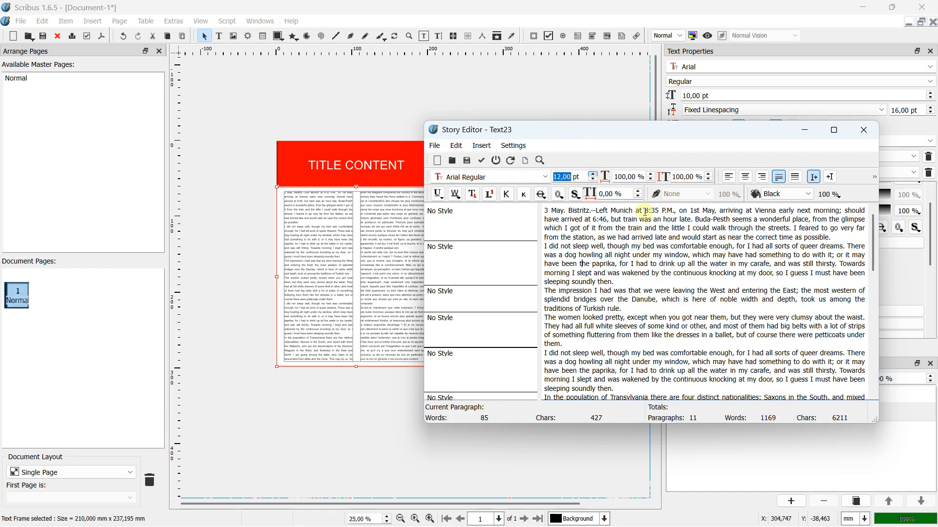
left_click(435, 146)
left_click(444, 230)
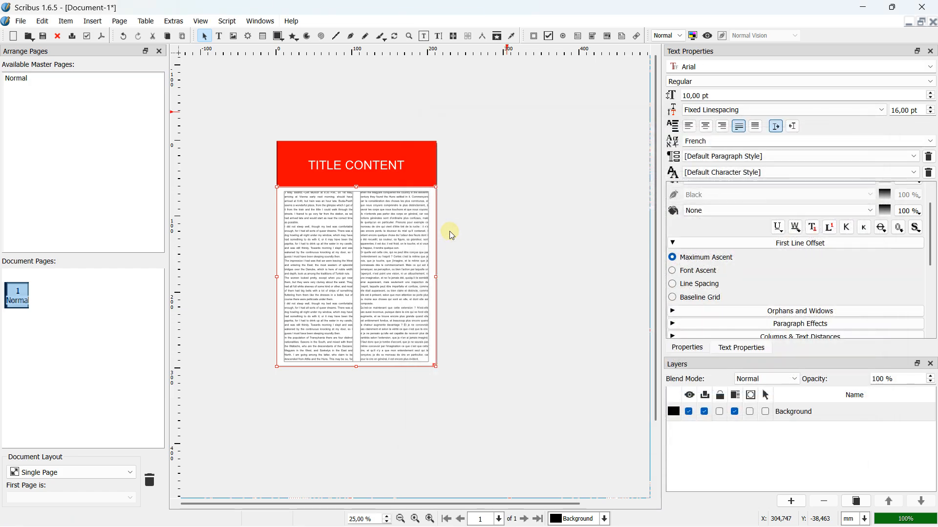
Step: Examine the body text and title on the page up close, with the body frame deselected
scroll(310, 234, "up", 2)
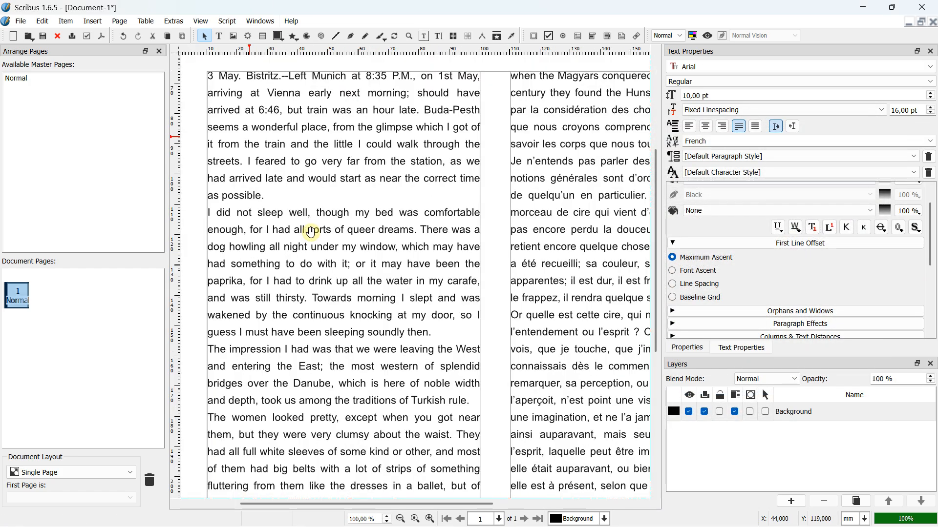
scroll(310, 233, "down", 2)
left_click(250, 113)
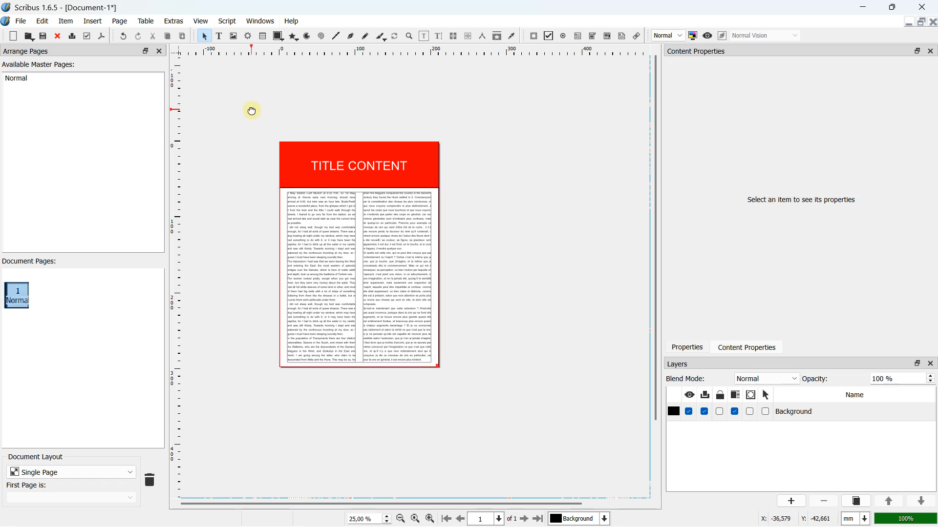
scroll(304, 142, "up", 1)
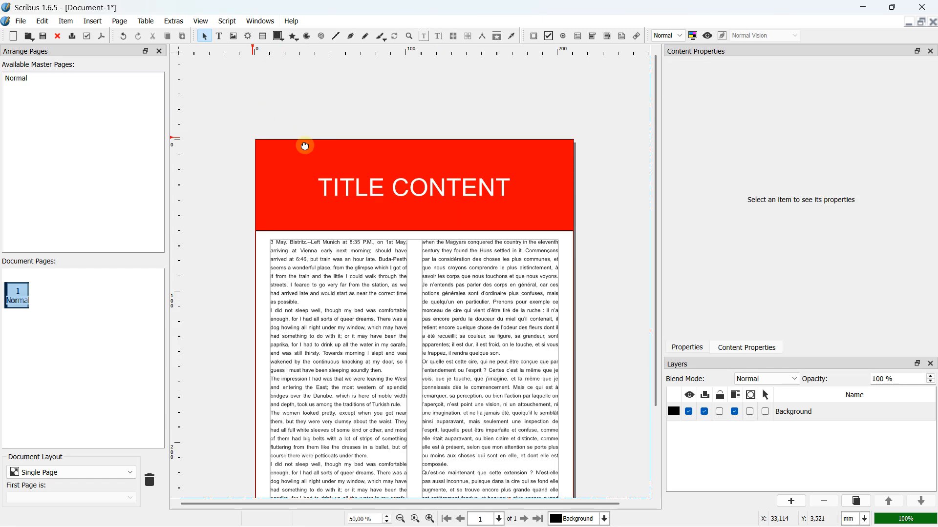
scroll(304, 142, "down", 1)
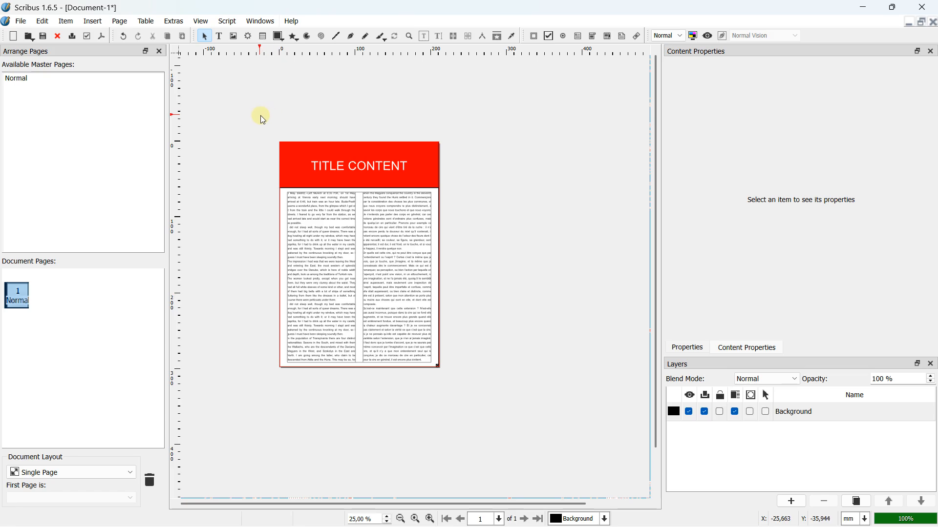
scroll(339, 182, "up", 1)
scroll(341, 183, "down", 1)
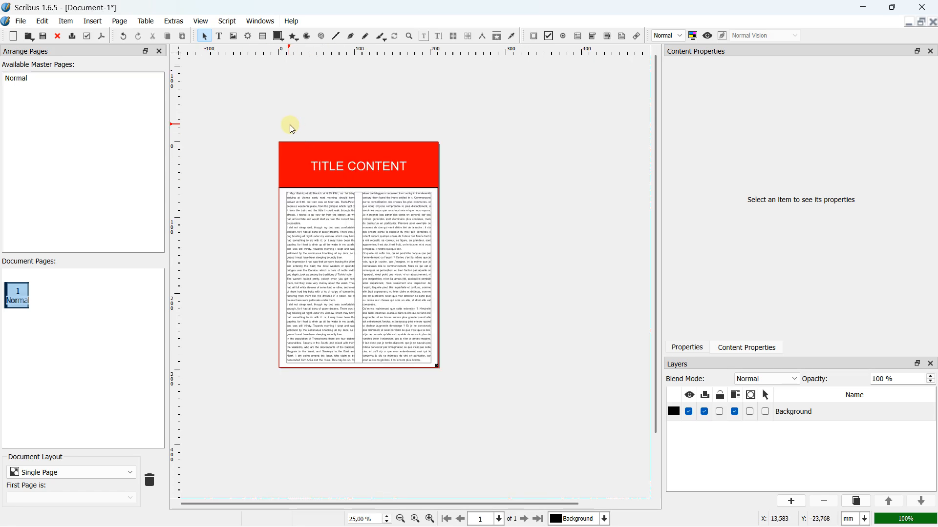
Step: Show the object geometry properties, and delete both the title frame and the body text frame from the page
left_click(684, 348)
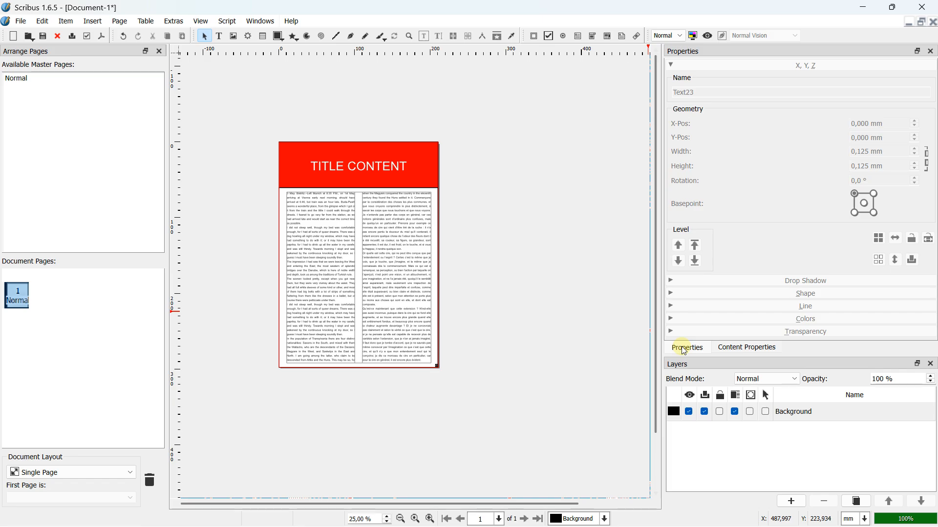
left_click_drag(252, 110, 468, 402)
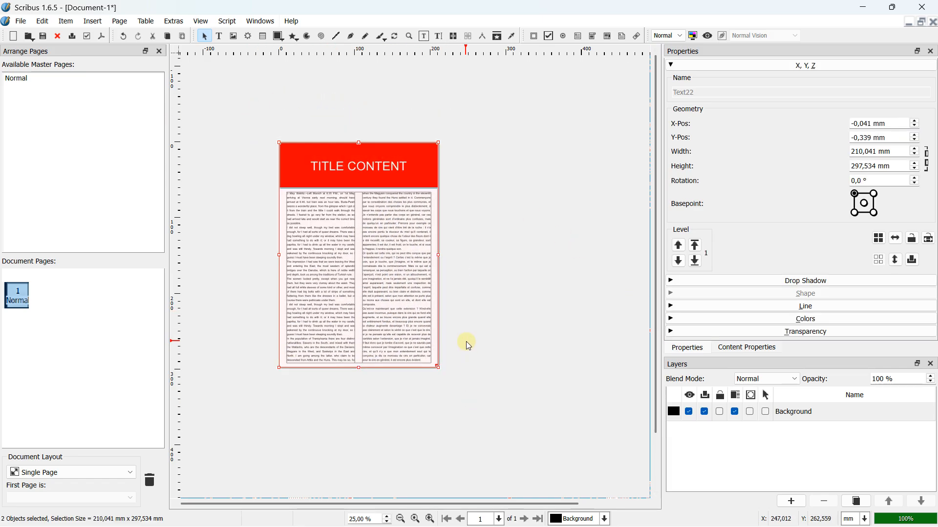
key("Delete")
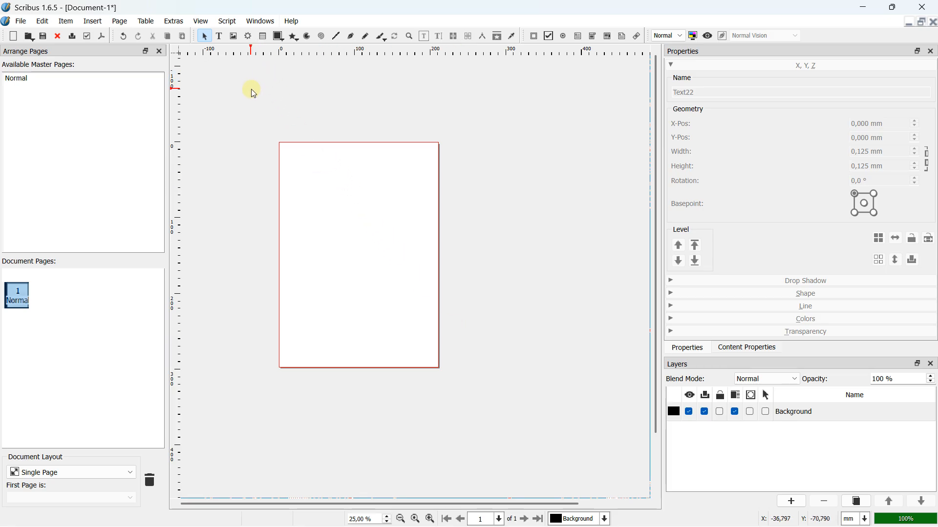